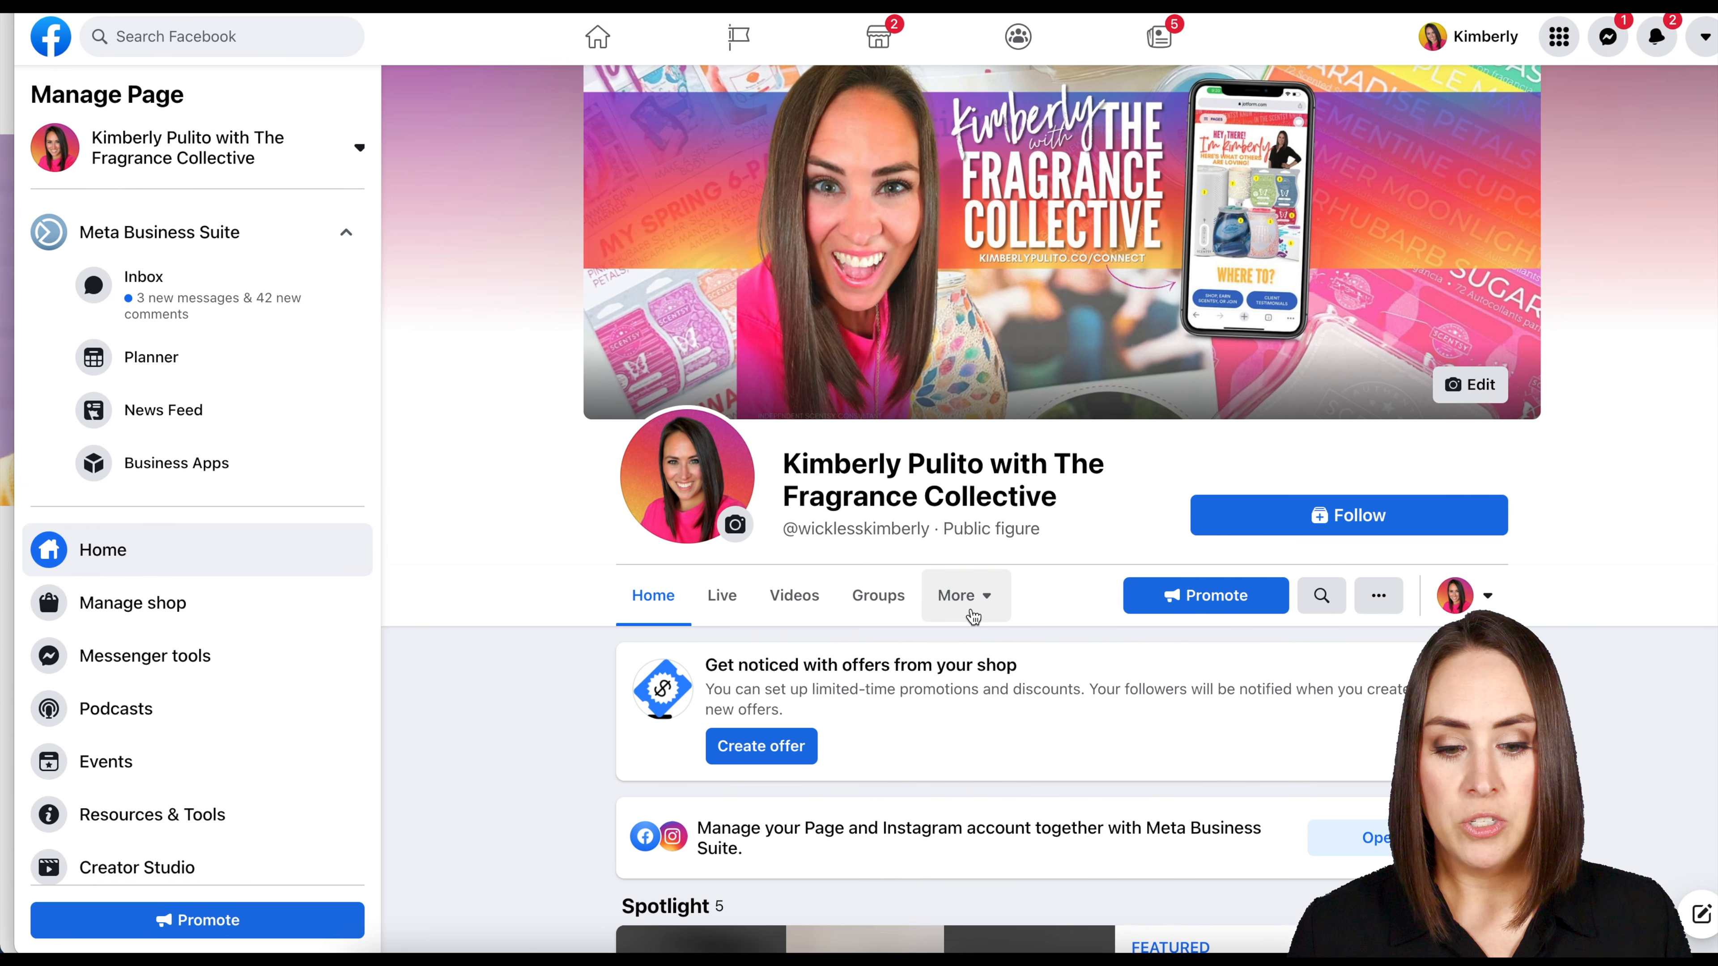
Open the Facebook page's Shop section and browse its full product listing.
{"action": "left_click", "coordinate": [971, 605]}
{"action": "left_click", "coordinate": [974, 698]}
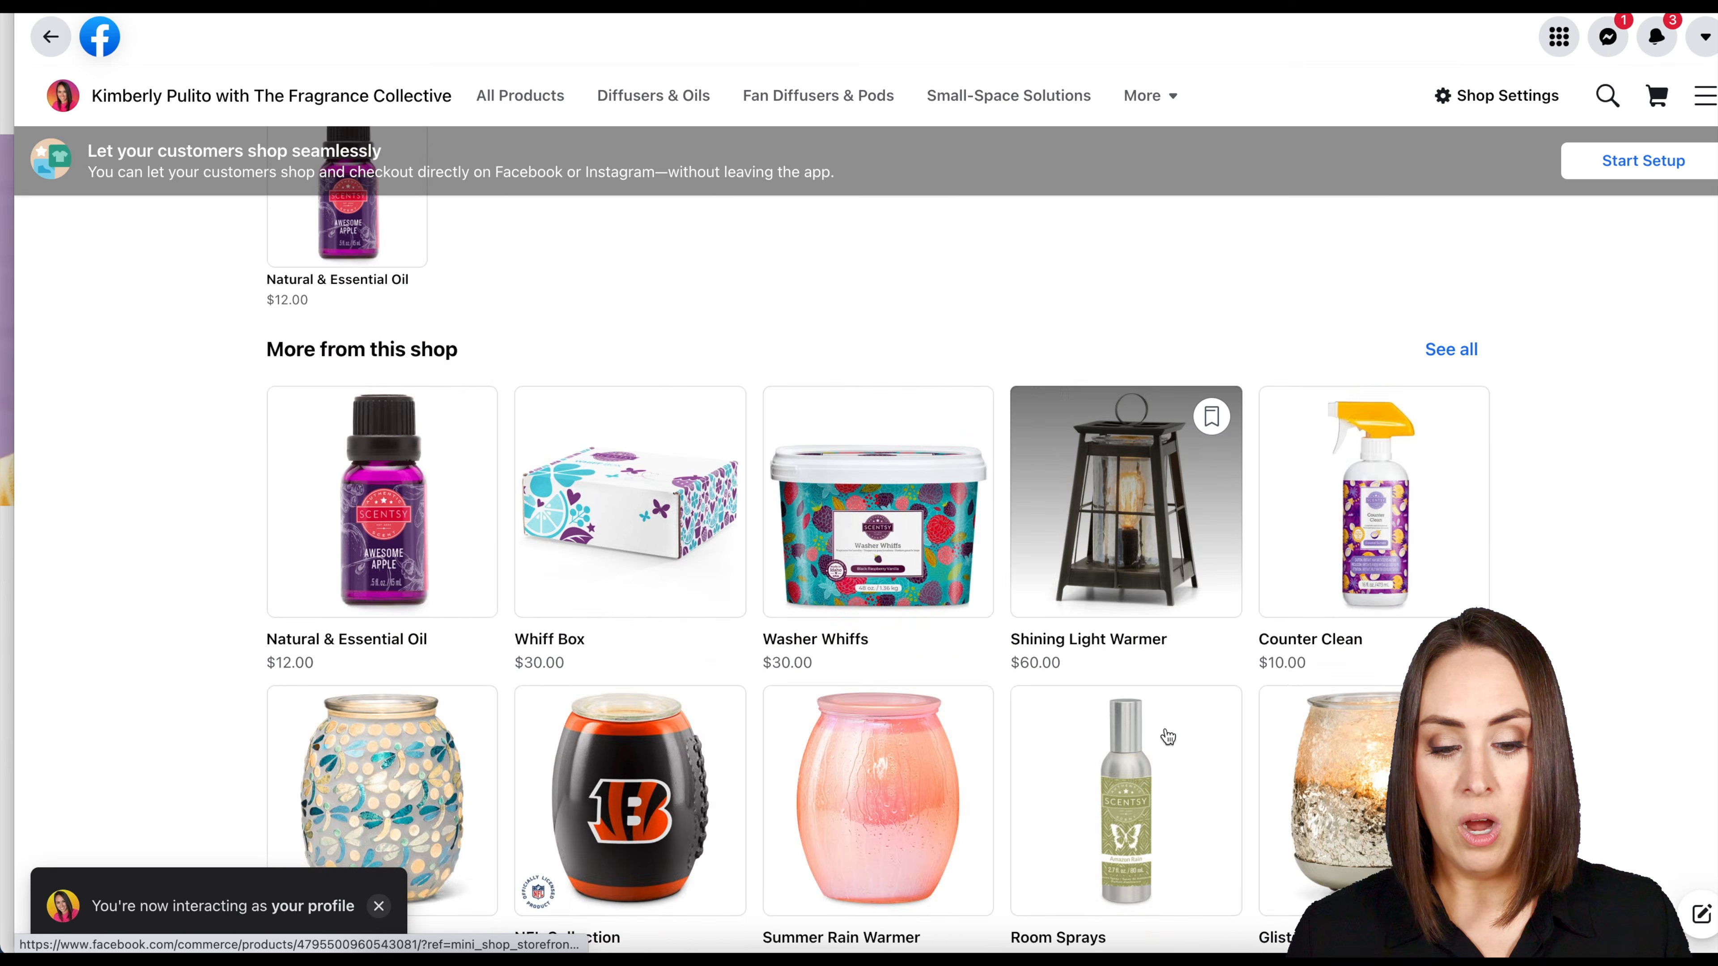
{"action": "scroll", "coordinate": [1168, 737], "scroll_direction": "down", "scroll_amount": 10}
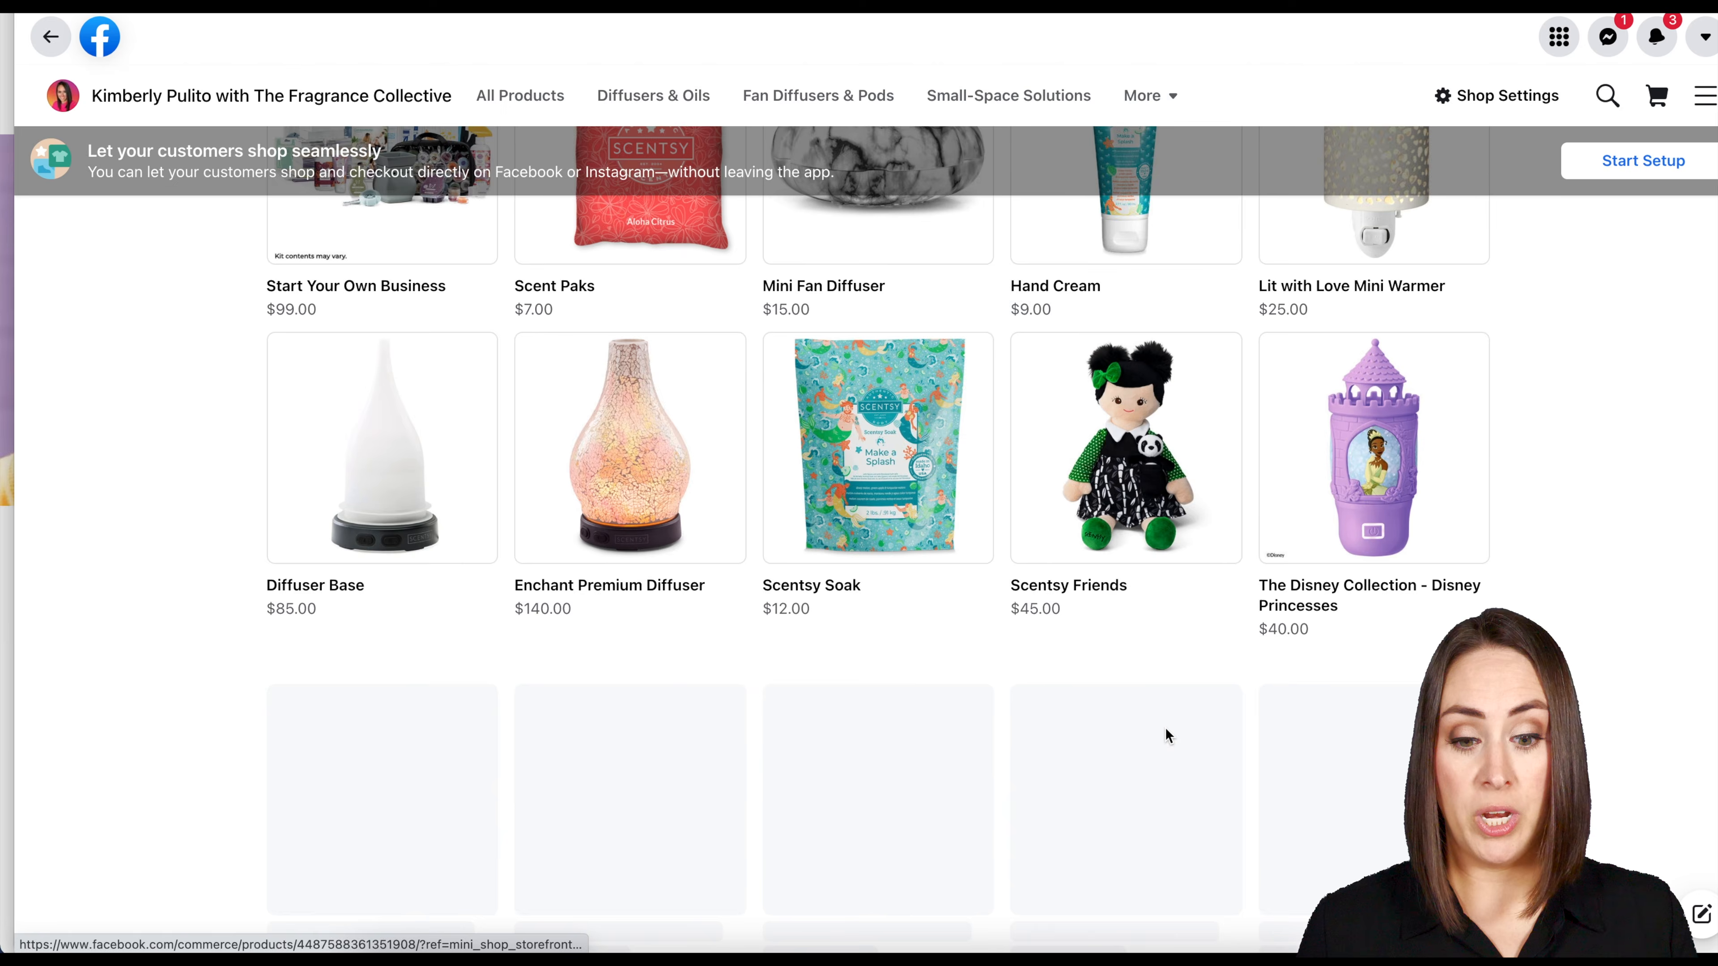
{"action": "scroll", "coordinate": [1168, 736], "scroll_direction": "up", "scroll_amount": 15}
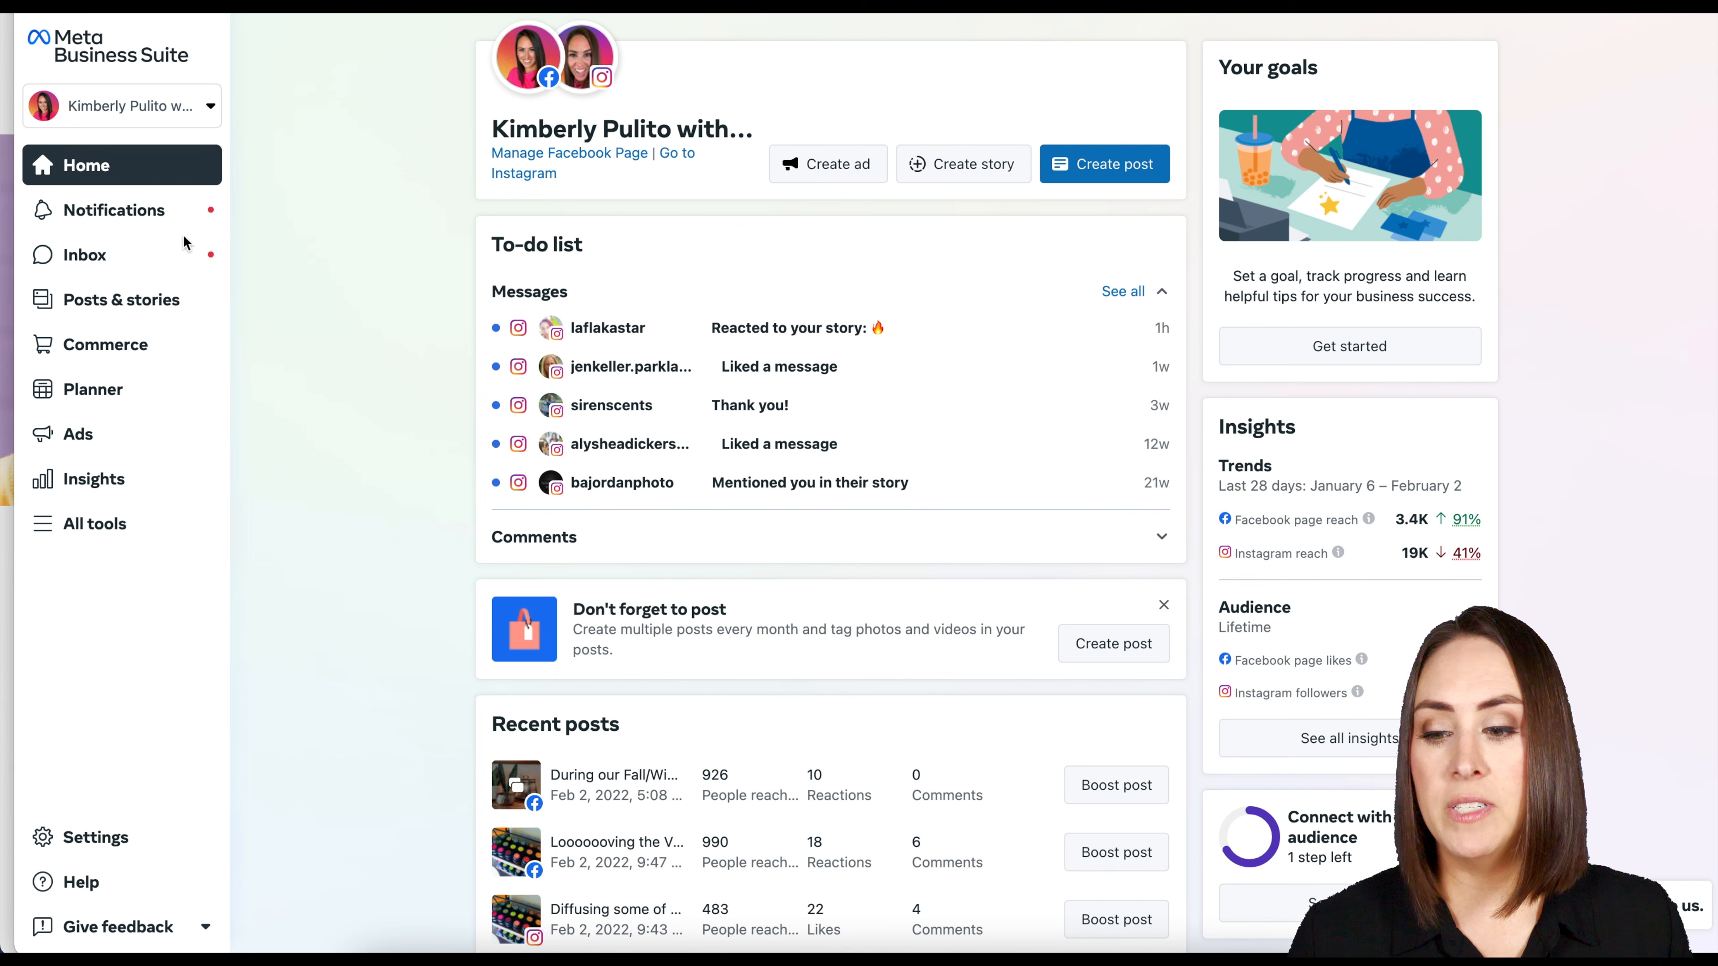
Open the list of catalog items in the Commerce area of Meta Business Suite.
{"action": "left_click", "coordinate": [123, 352]}
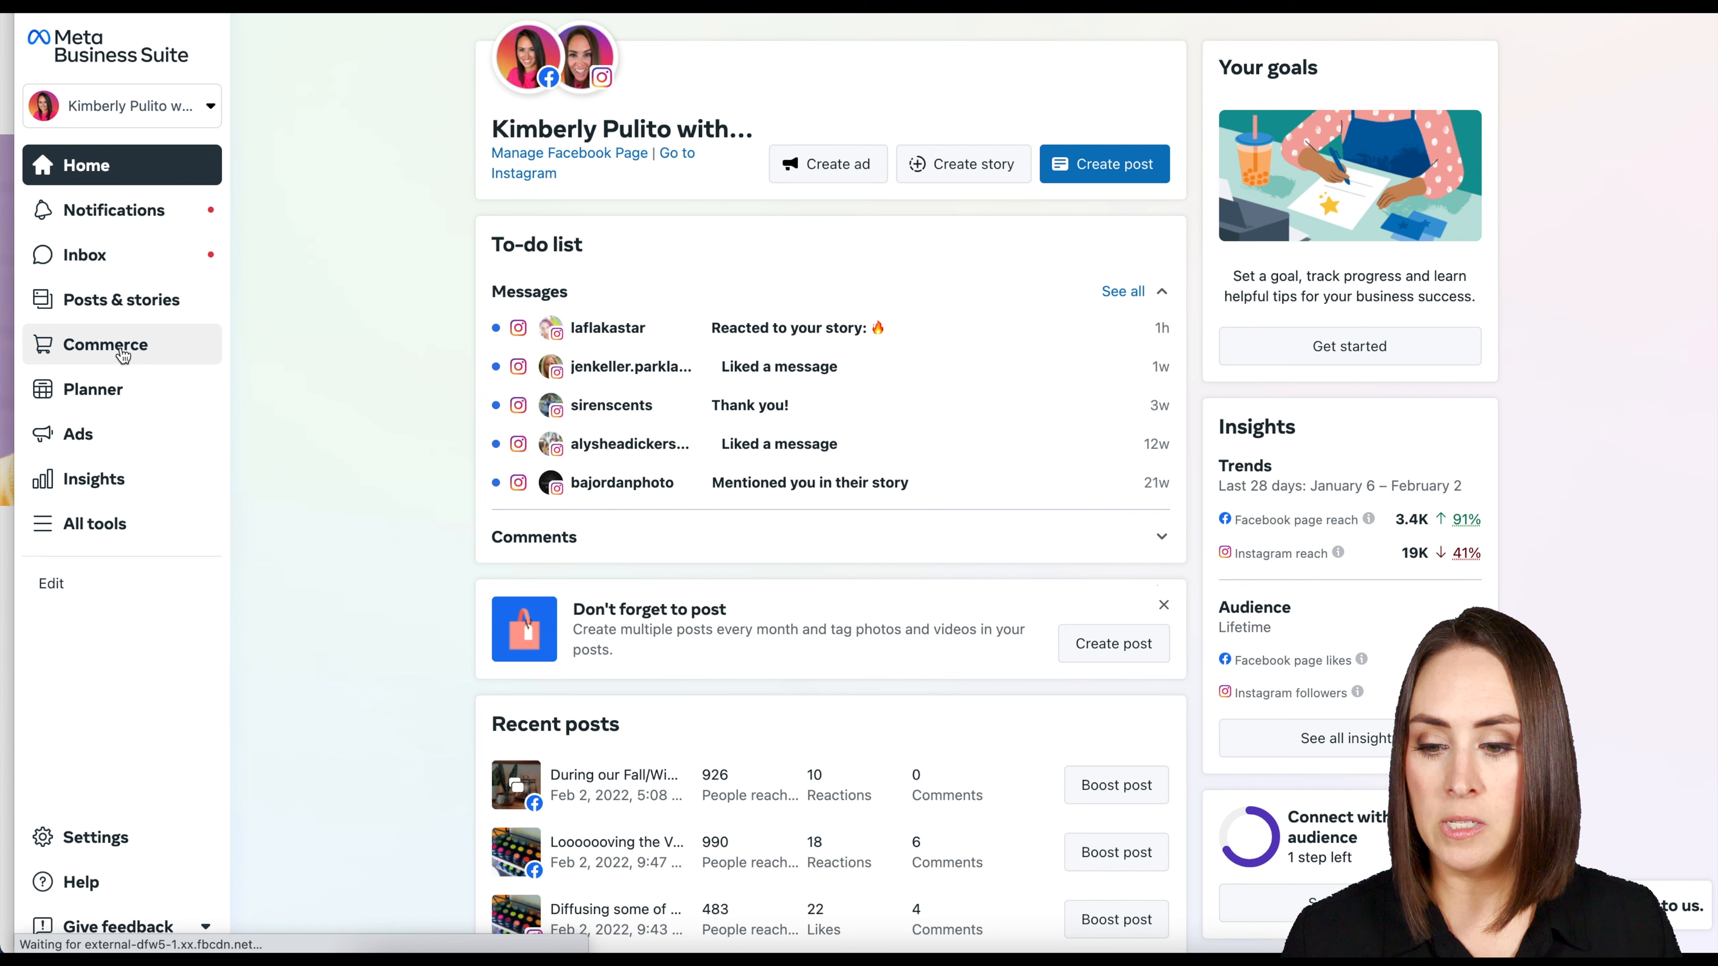
{"action": "left_click", "coordinate": [340, 165]}
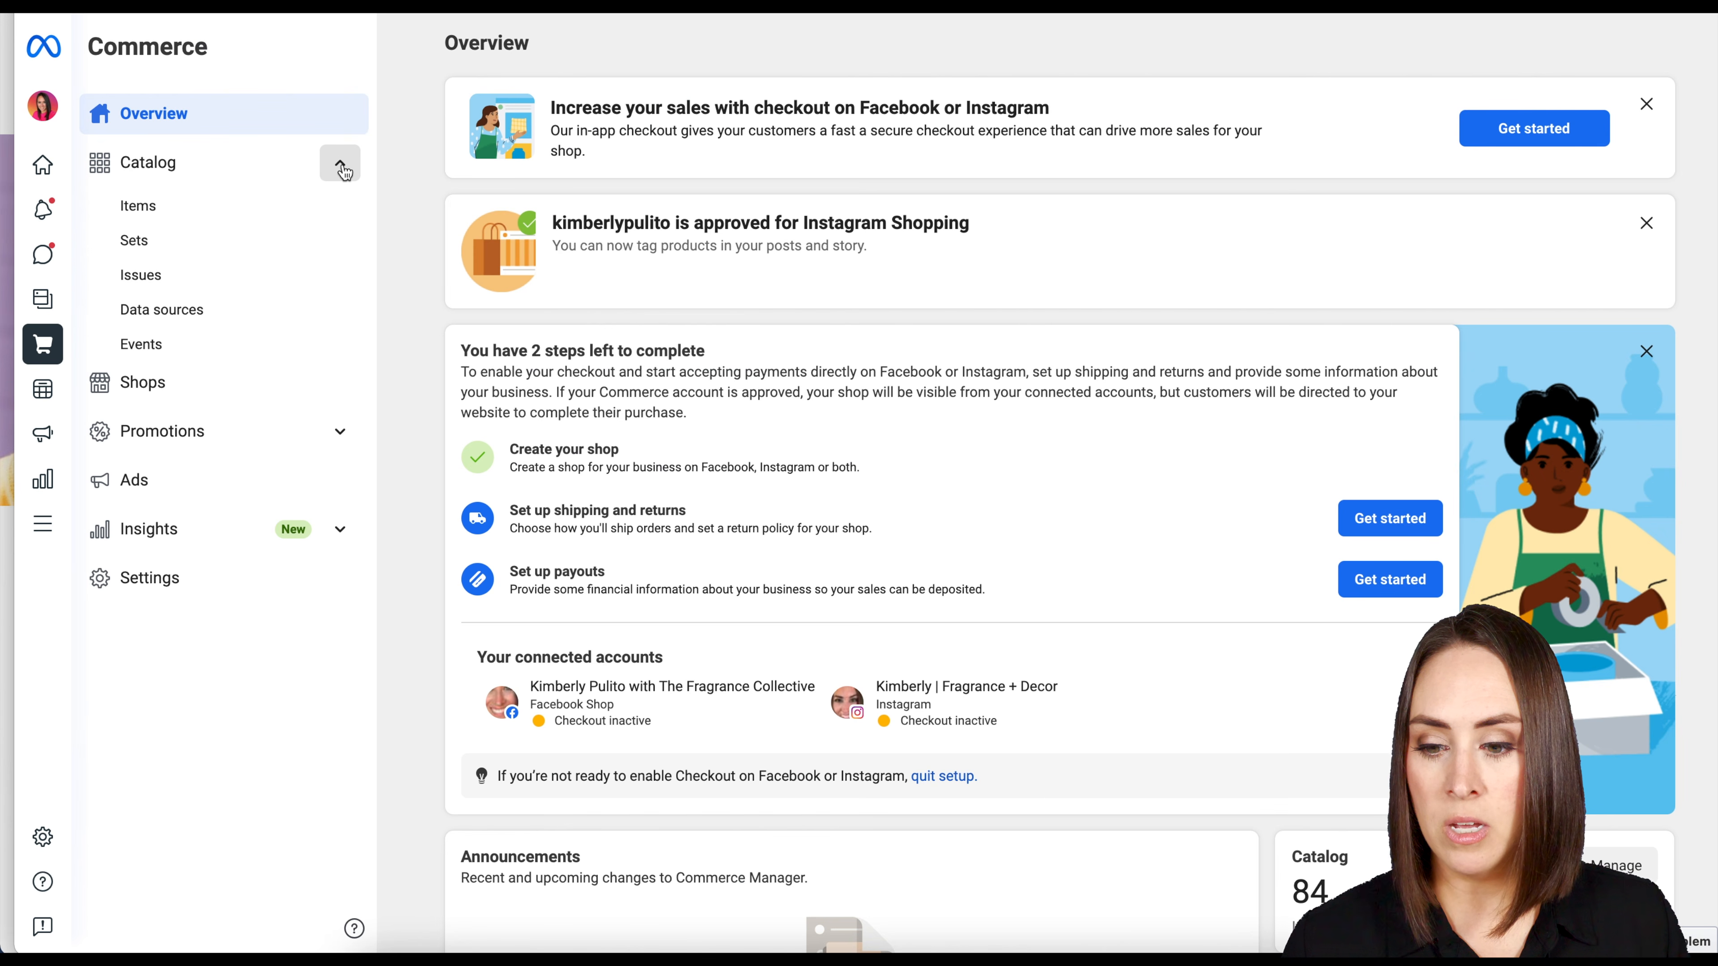
{"action": "left_click", "coordinate": [137, 215]}
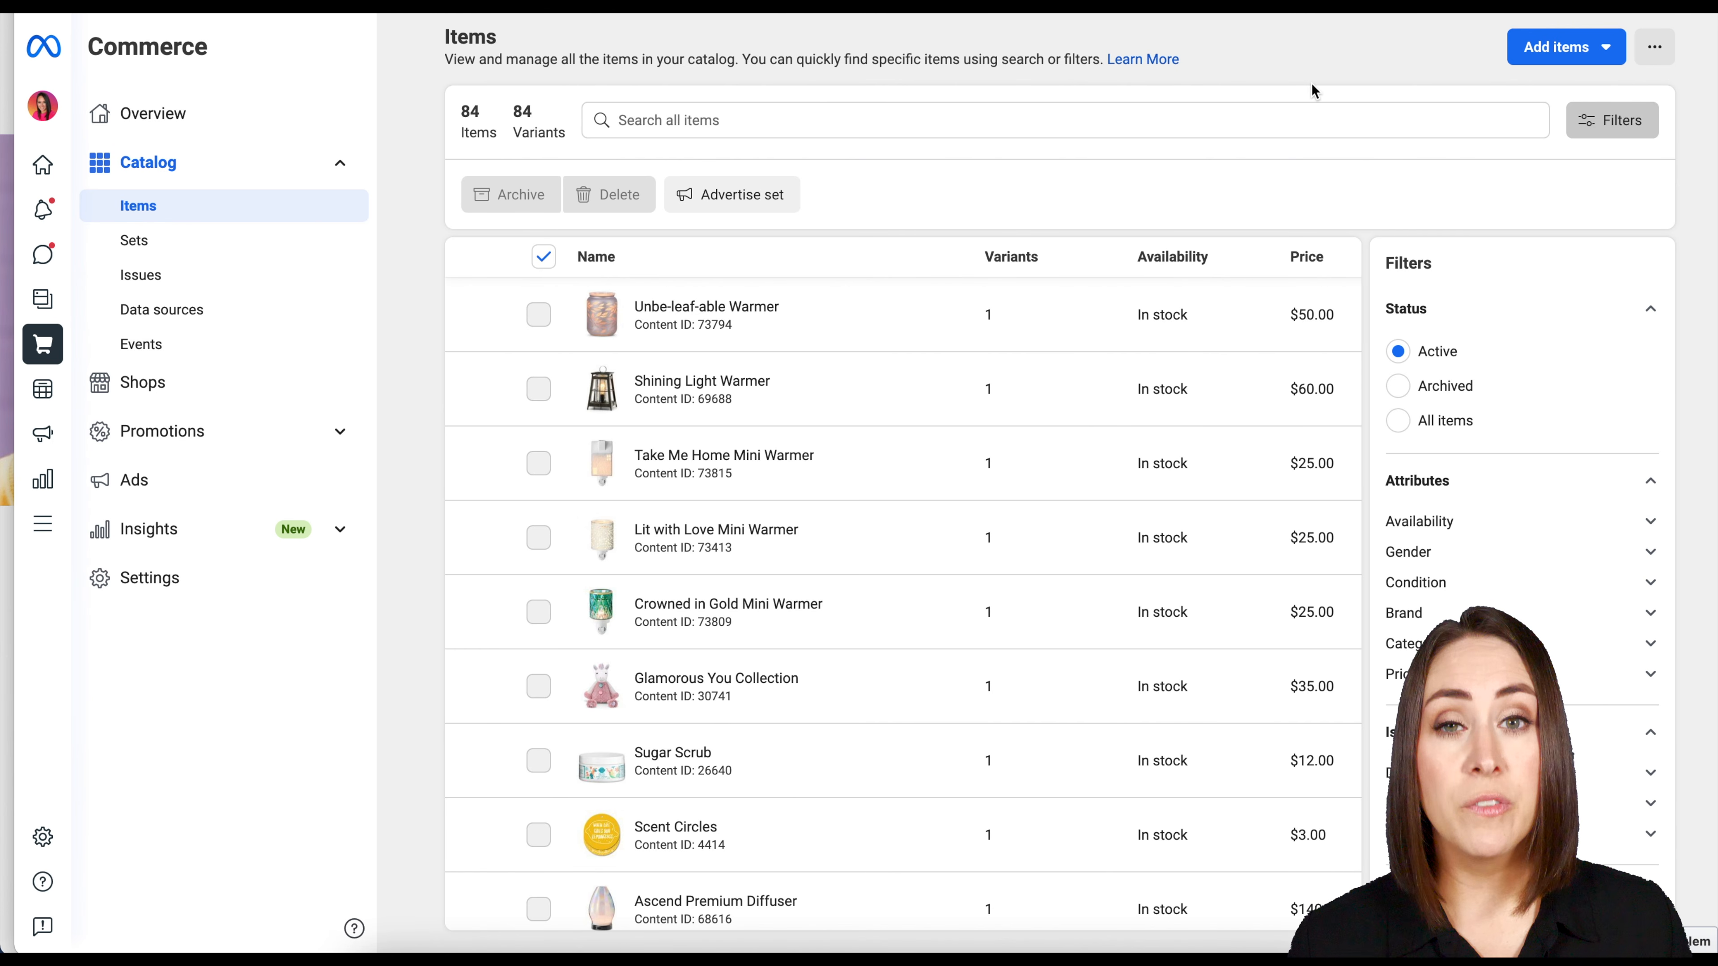
{"action": "left_click", "coordinate": [1604, 49]}
{"action": "left_click", "coordinate": [1549, 137]}
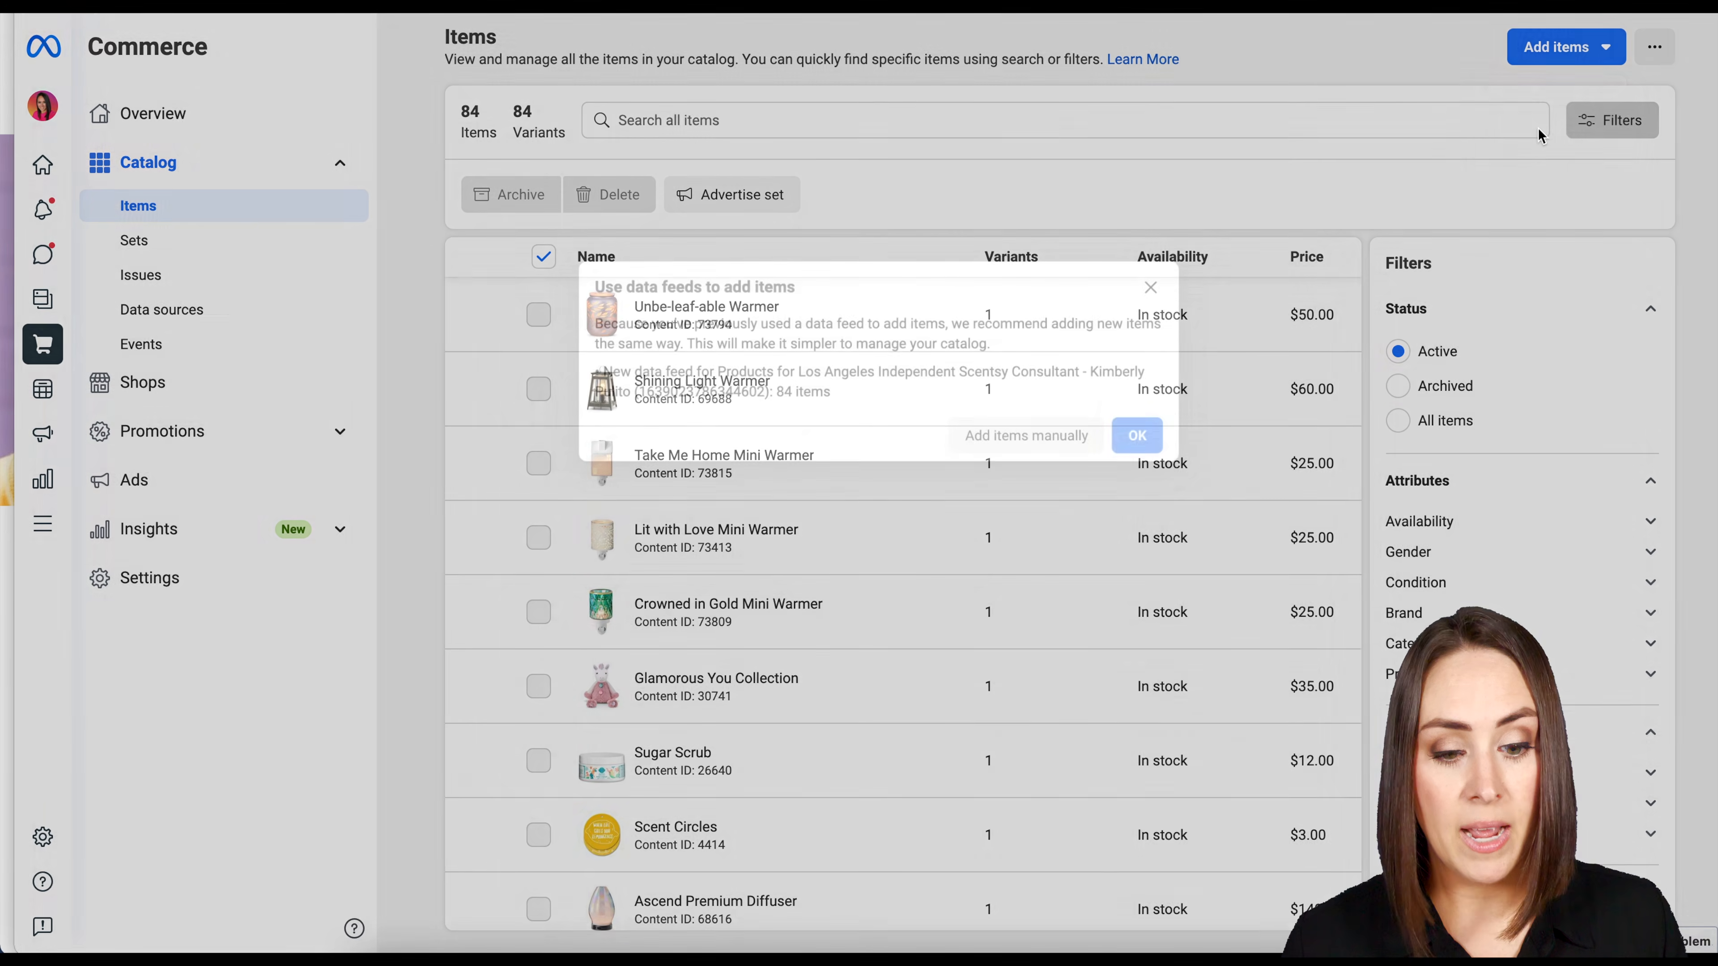
{"action": "left_click", "coordinate": [1027, 452]}
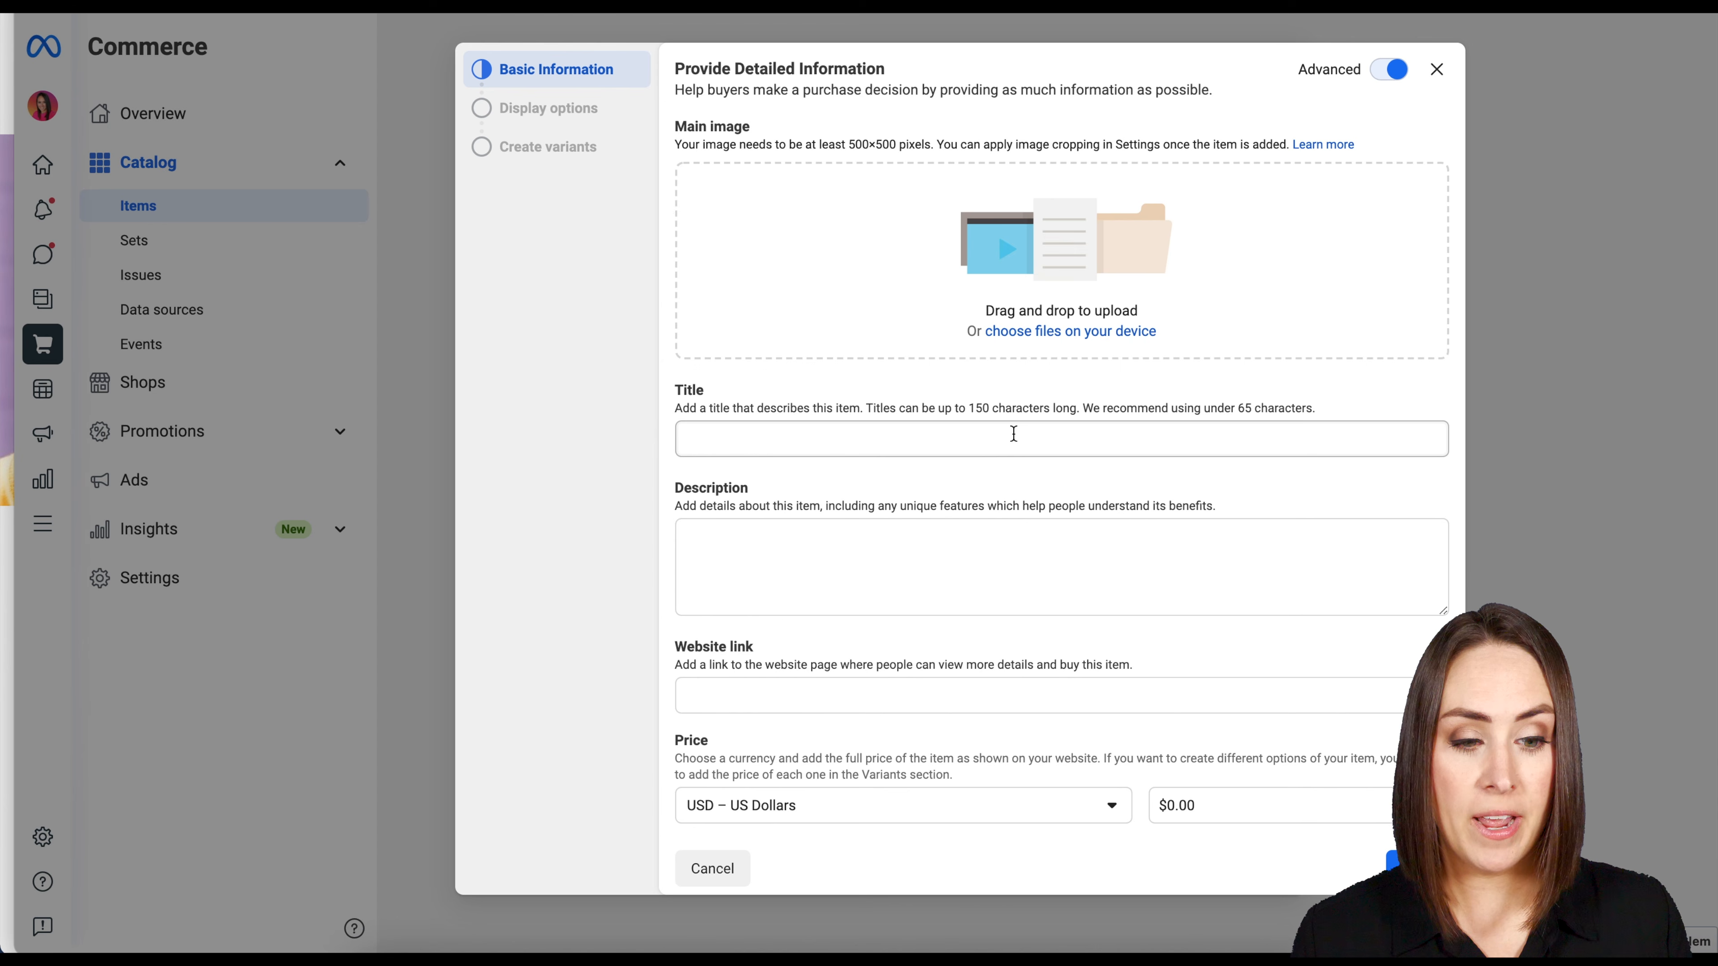
{"action": "left_click", "coordinate": [1435, 74]}
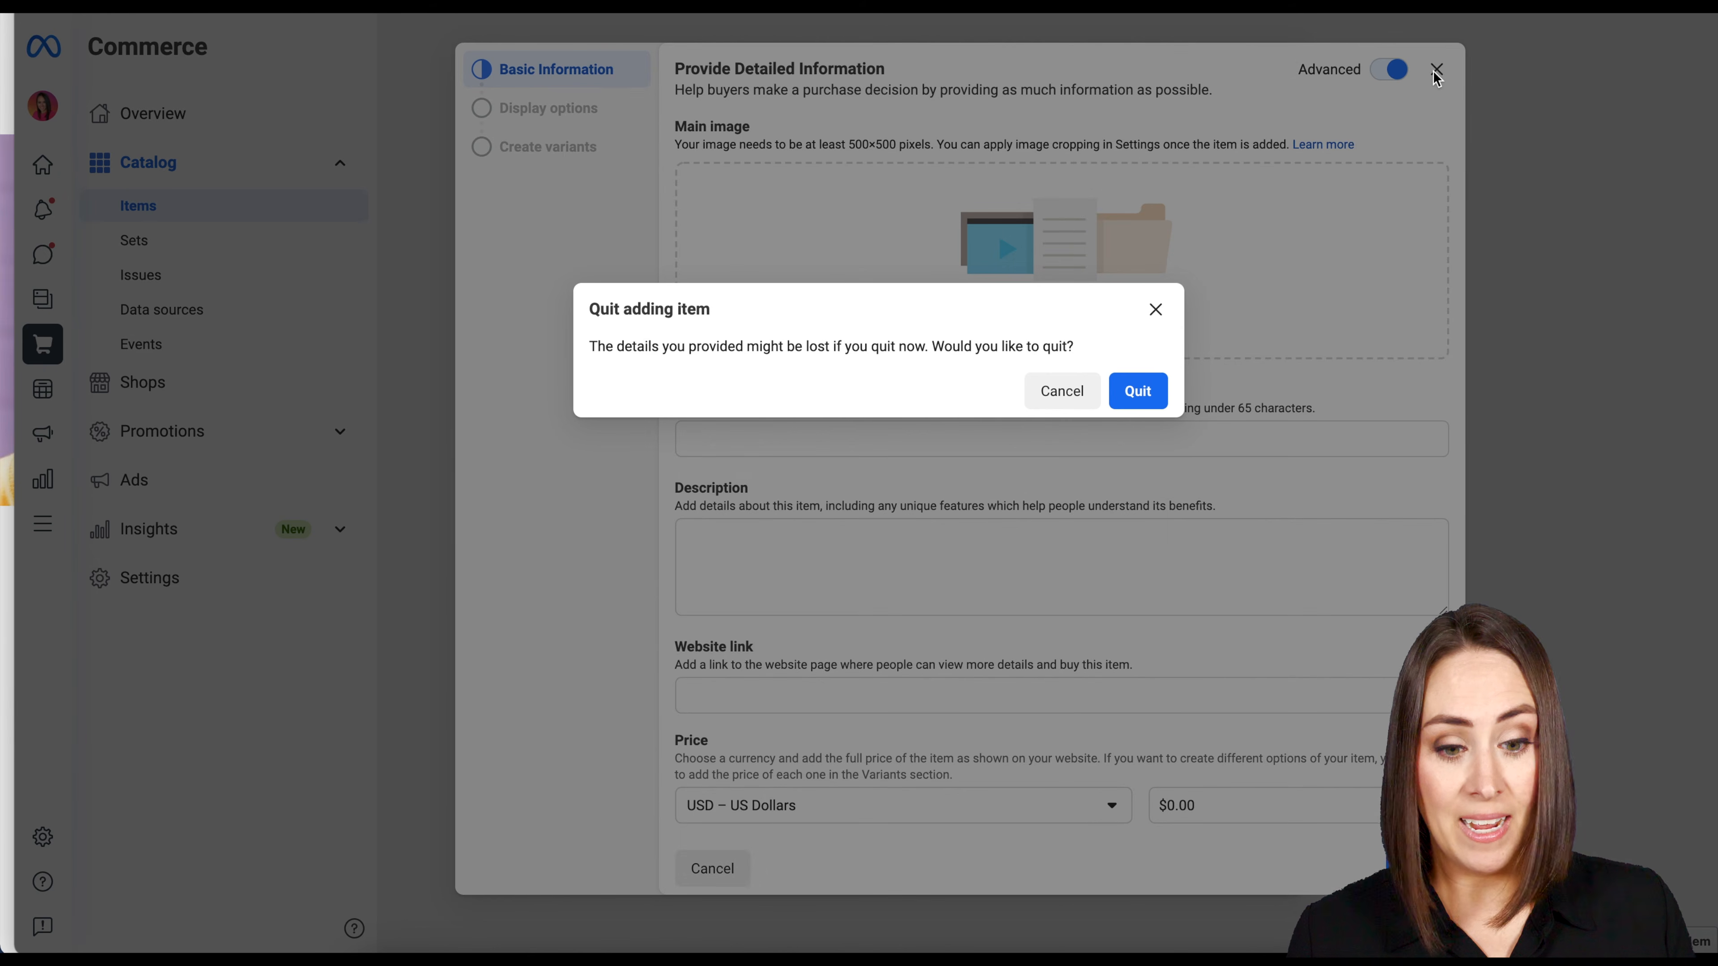
{"action": "left_click", "coordinate": [1128, 390]}
Start adding multiple items through a data feed with Google Sheets as the upload option, up to the feed URL entry.
{"action": "left_click", "coordinate": [1589, 46]}
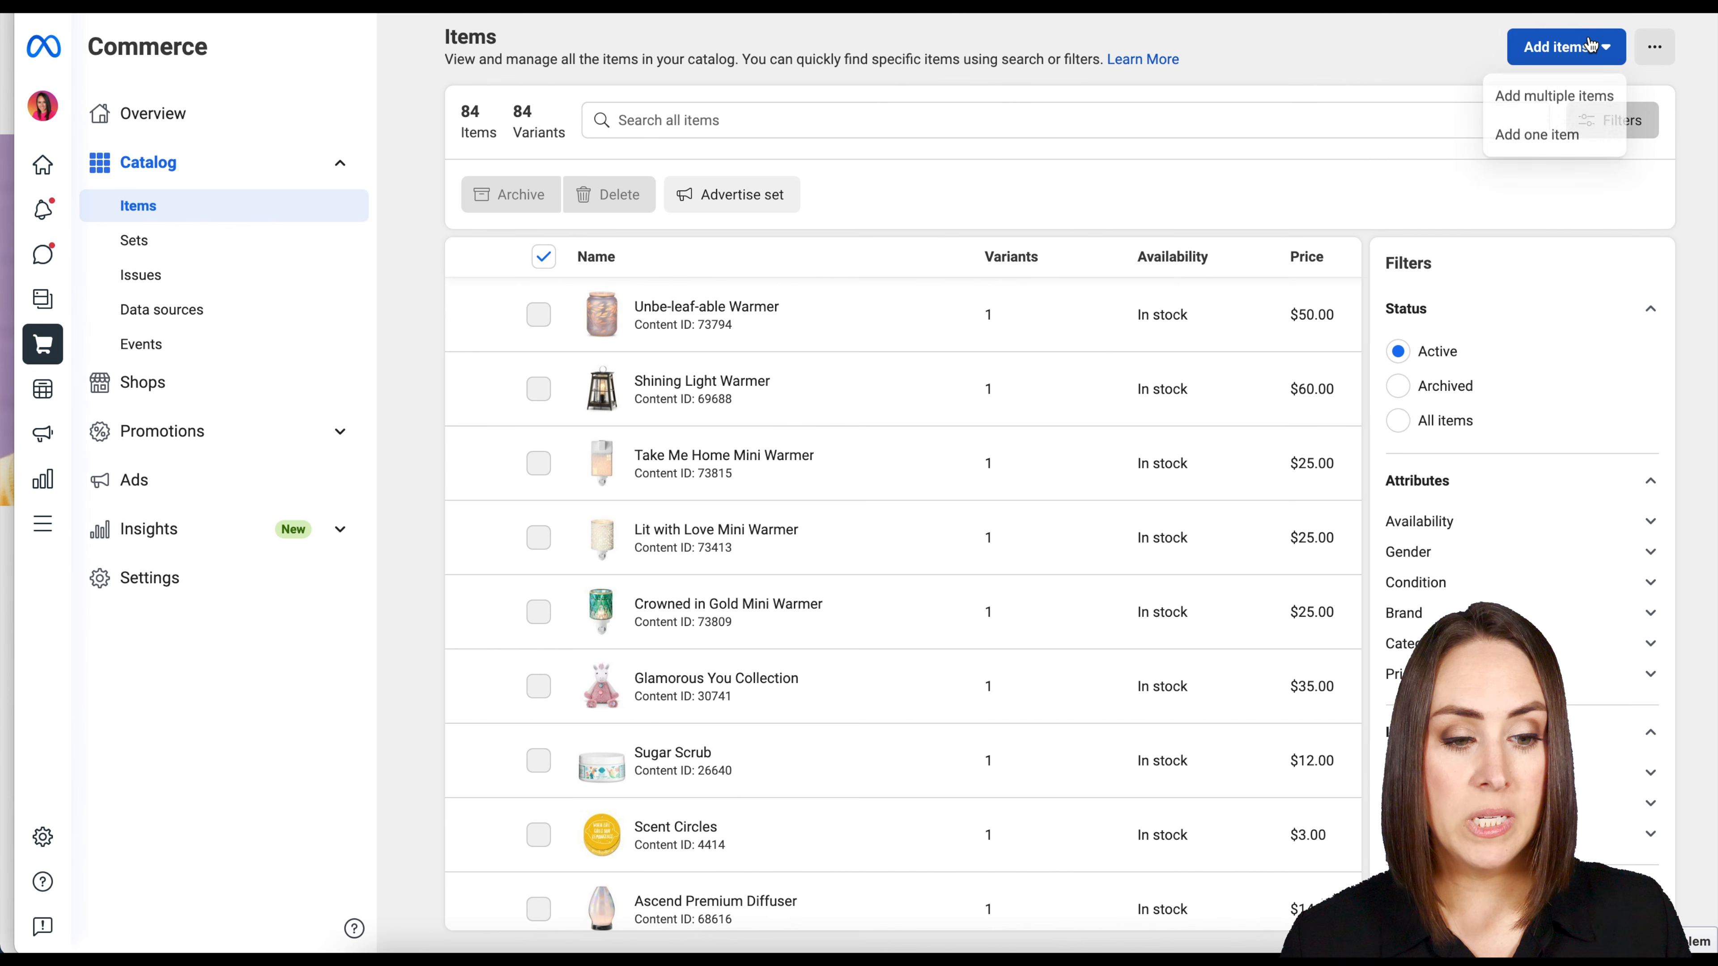
{"action": "left_click", "coordinate": [1550, 99]}
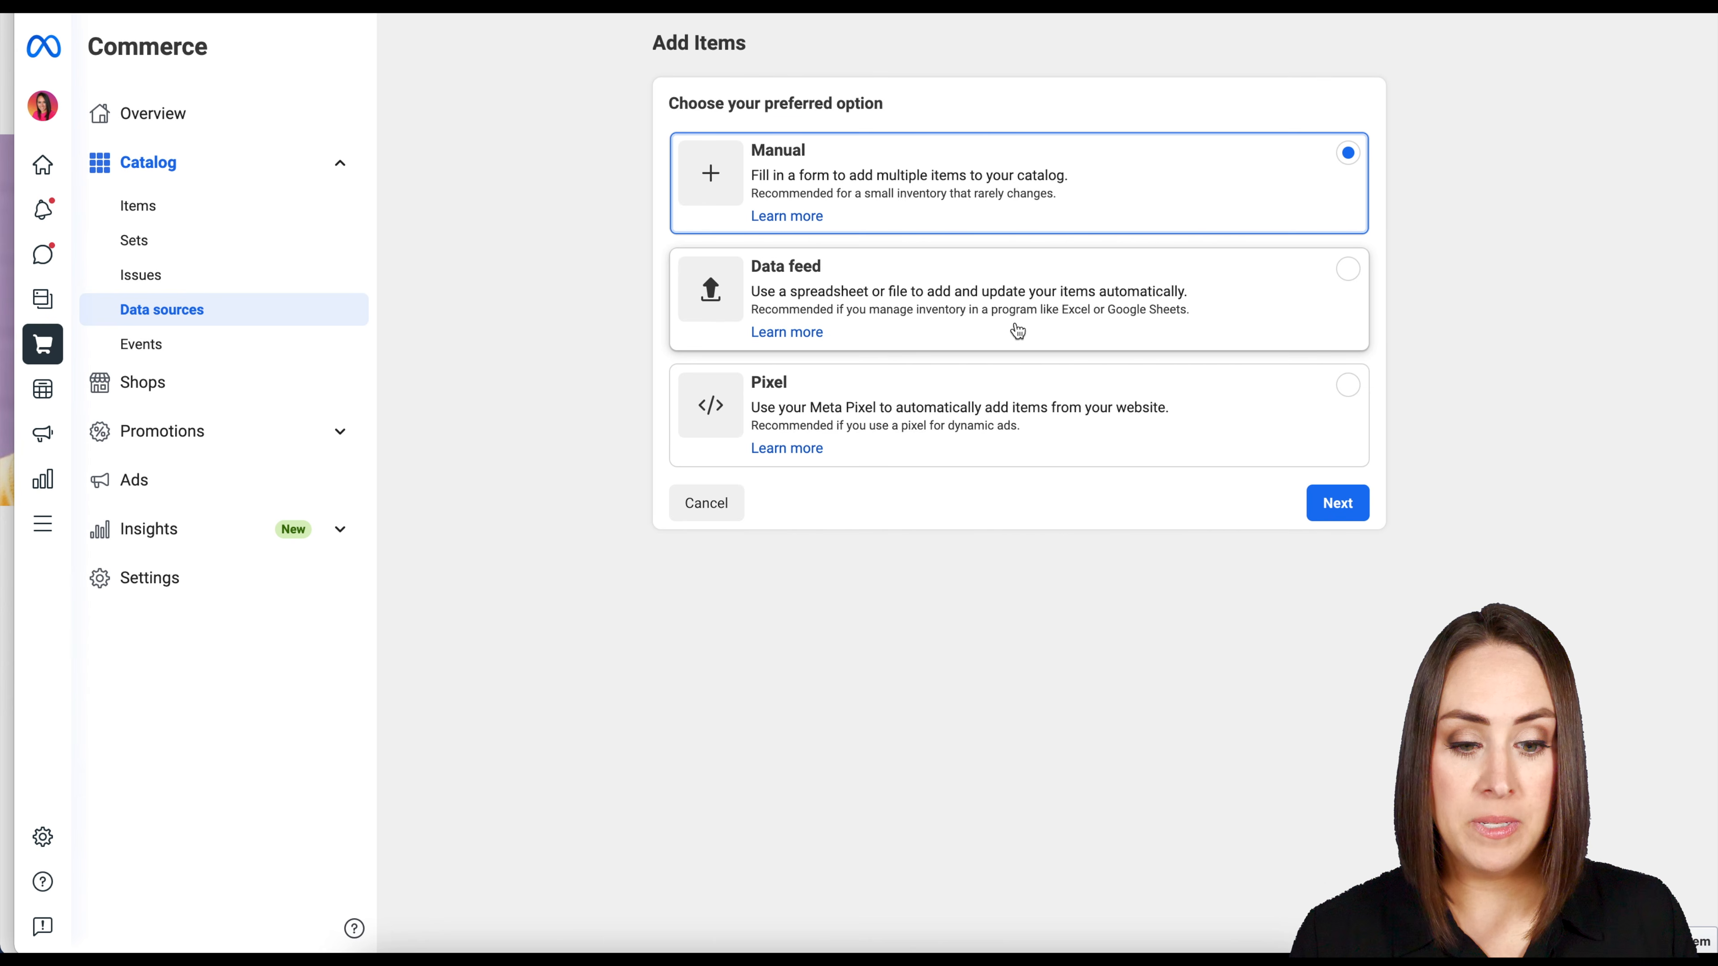
{"action": "left_click", "coordinate": [1185, 310]}
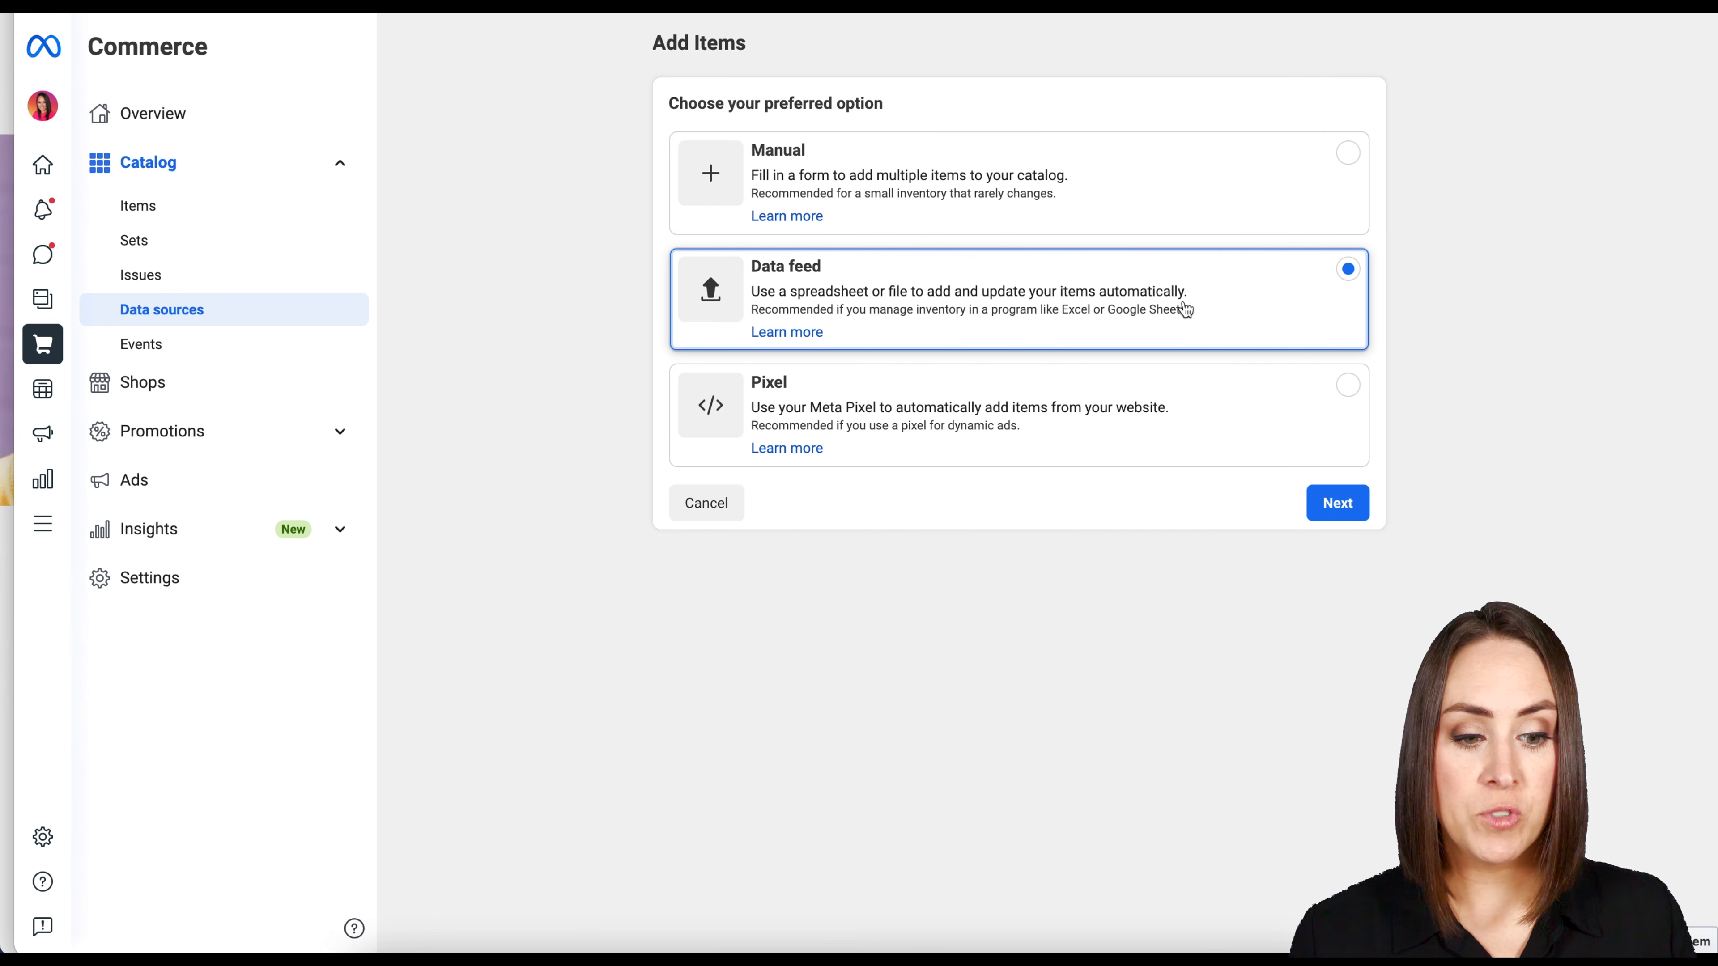
{"action": "left_click", "coordinate": [1341, 502]}
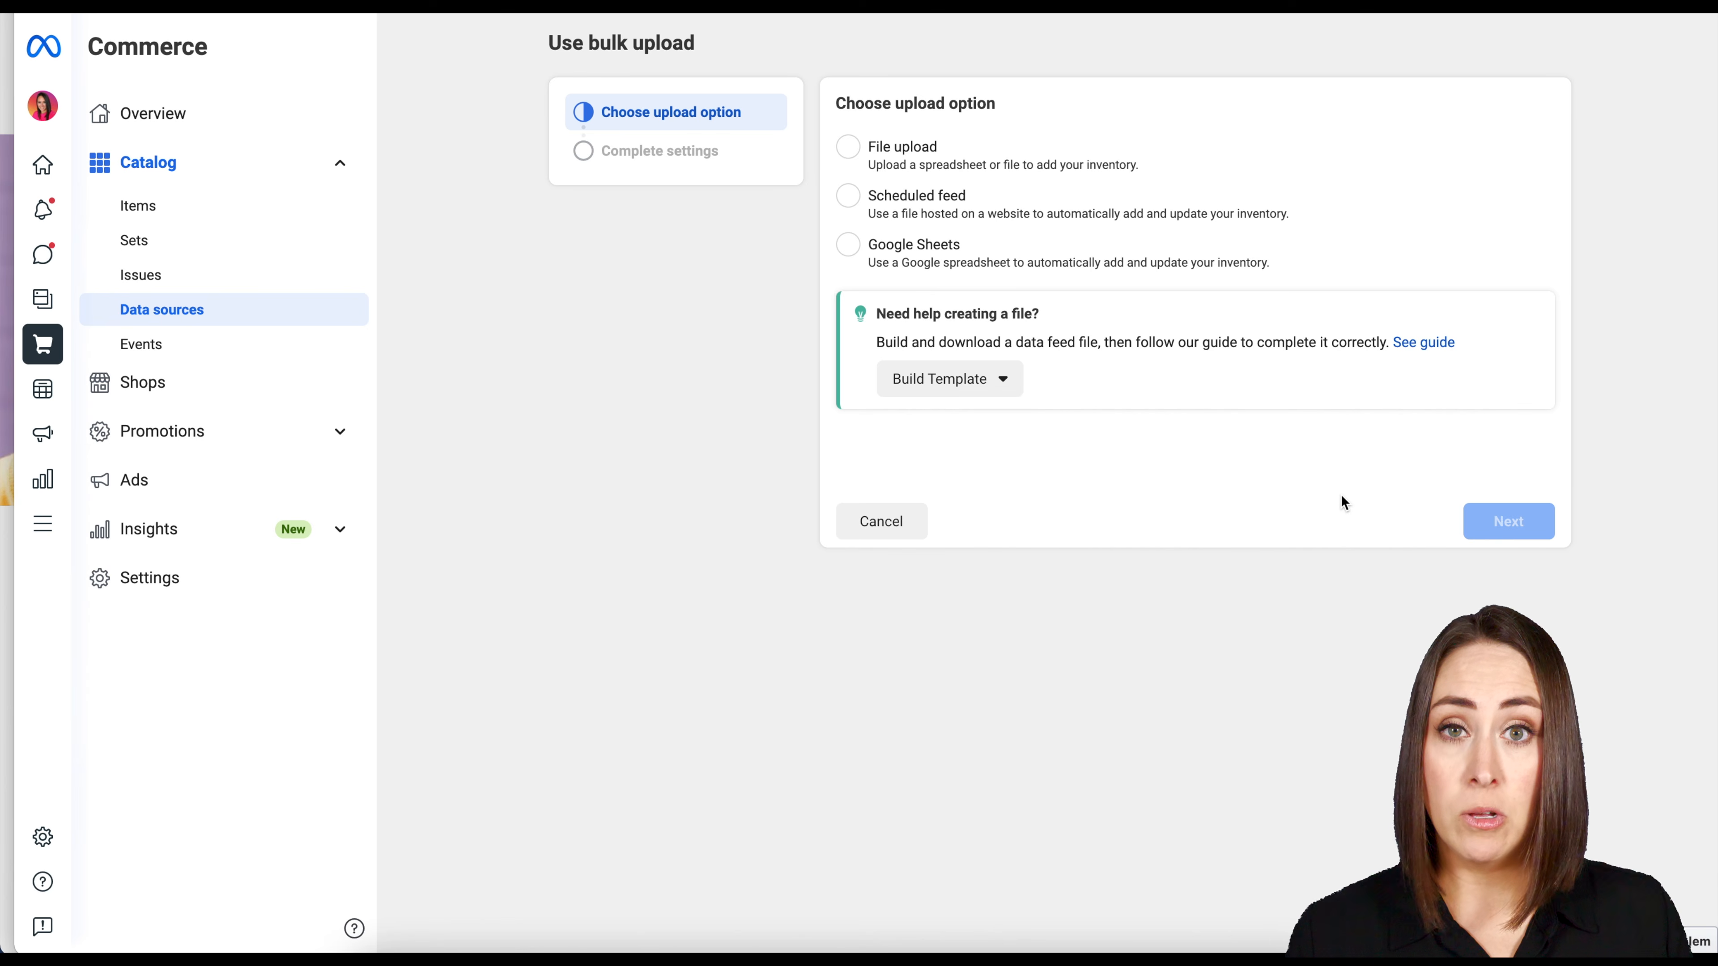
{"action": "left_click", "coordinate": [849, 245]}
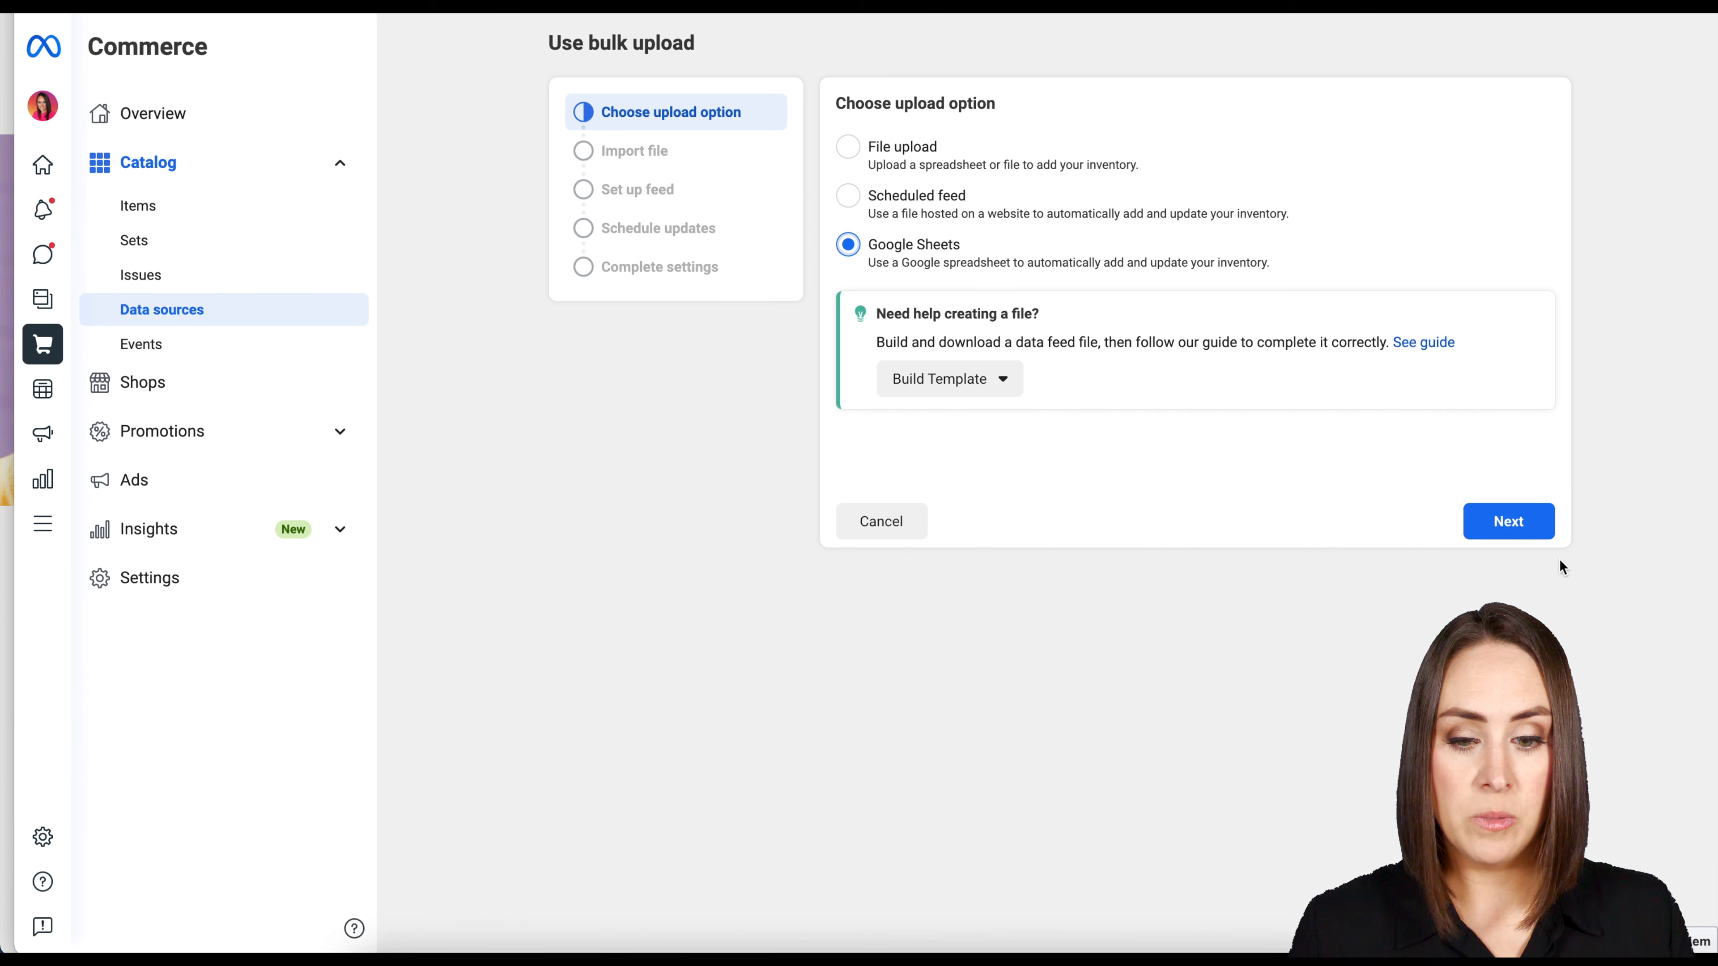
{"action": "left_click", "coordinate": [1527, 539]}
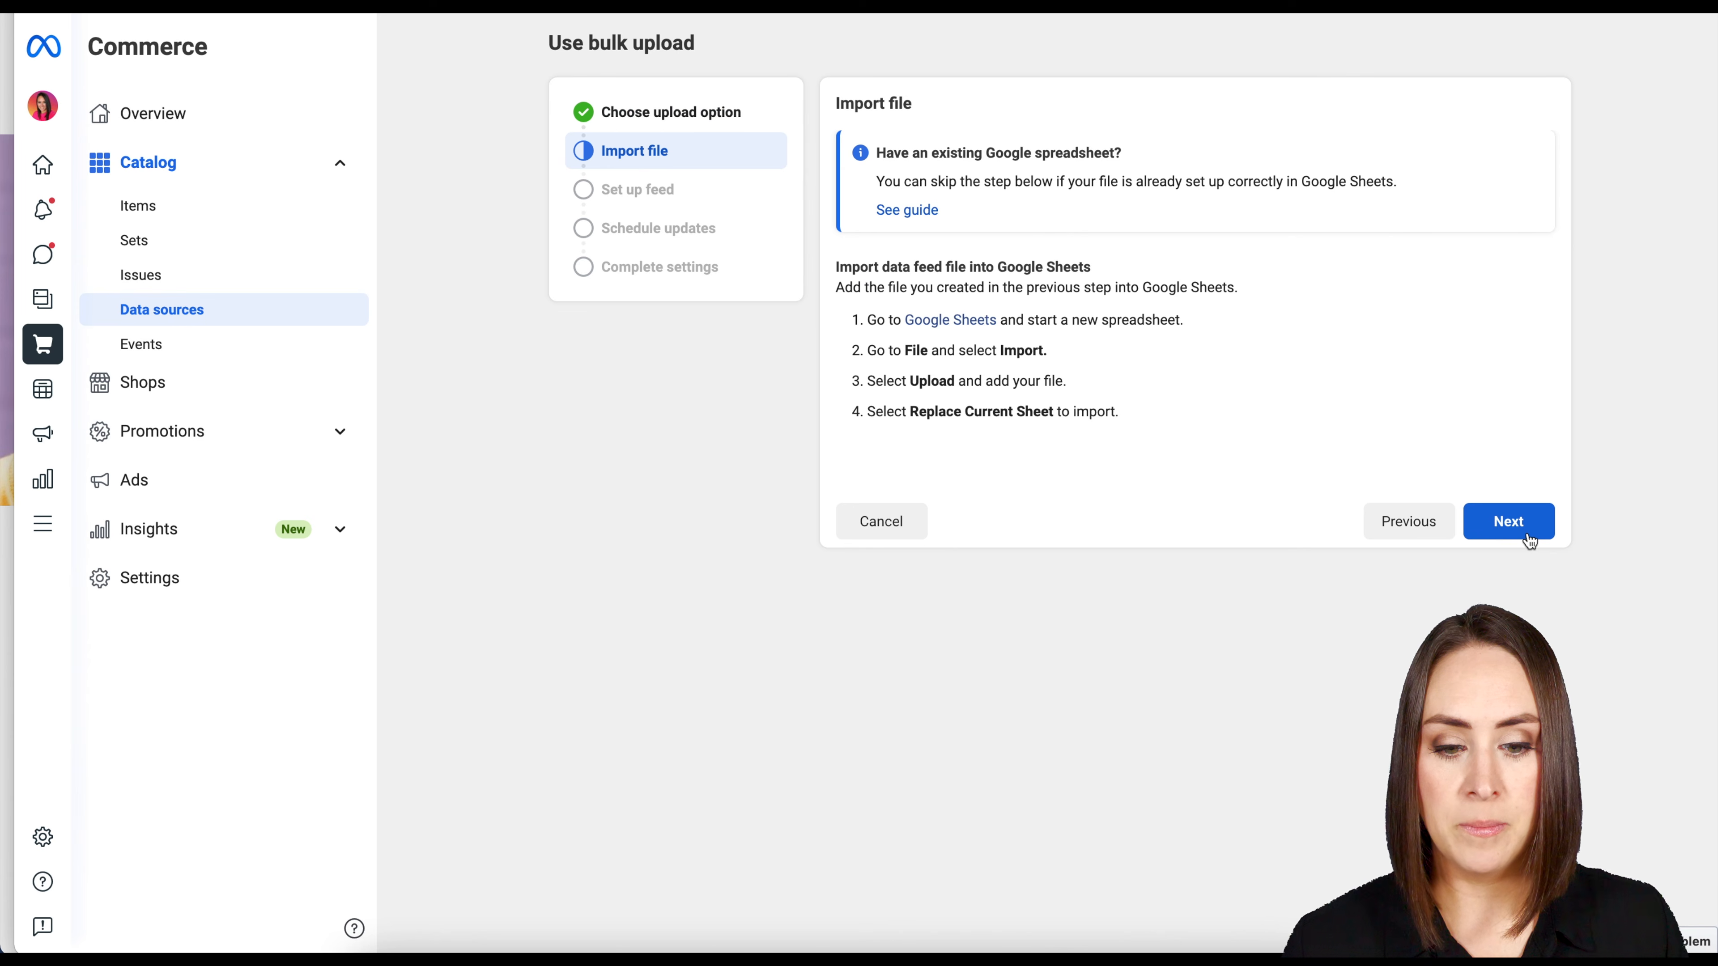
{"action": "left_click", "coordinate": [1529, 540]}
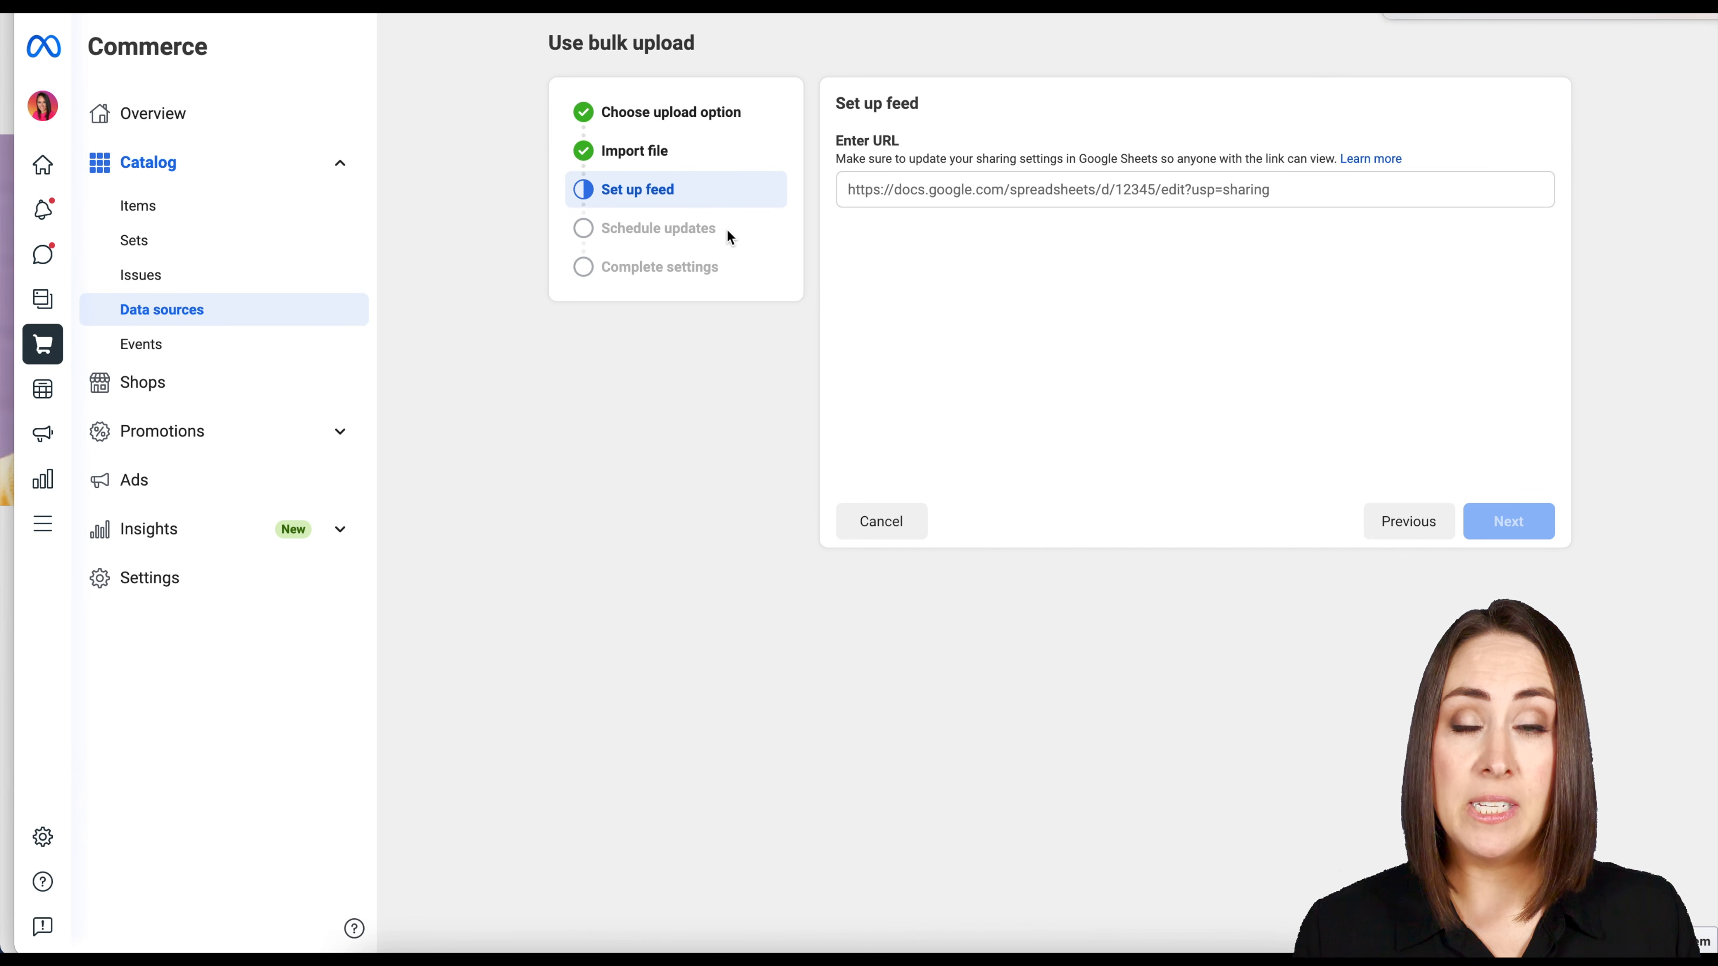
{"action": "left_click_drag", "start_coordinate": [728, 230], "coordinate": [605, 233]}
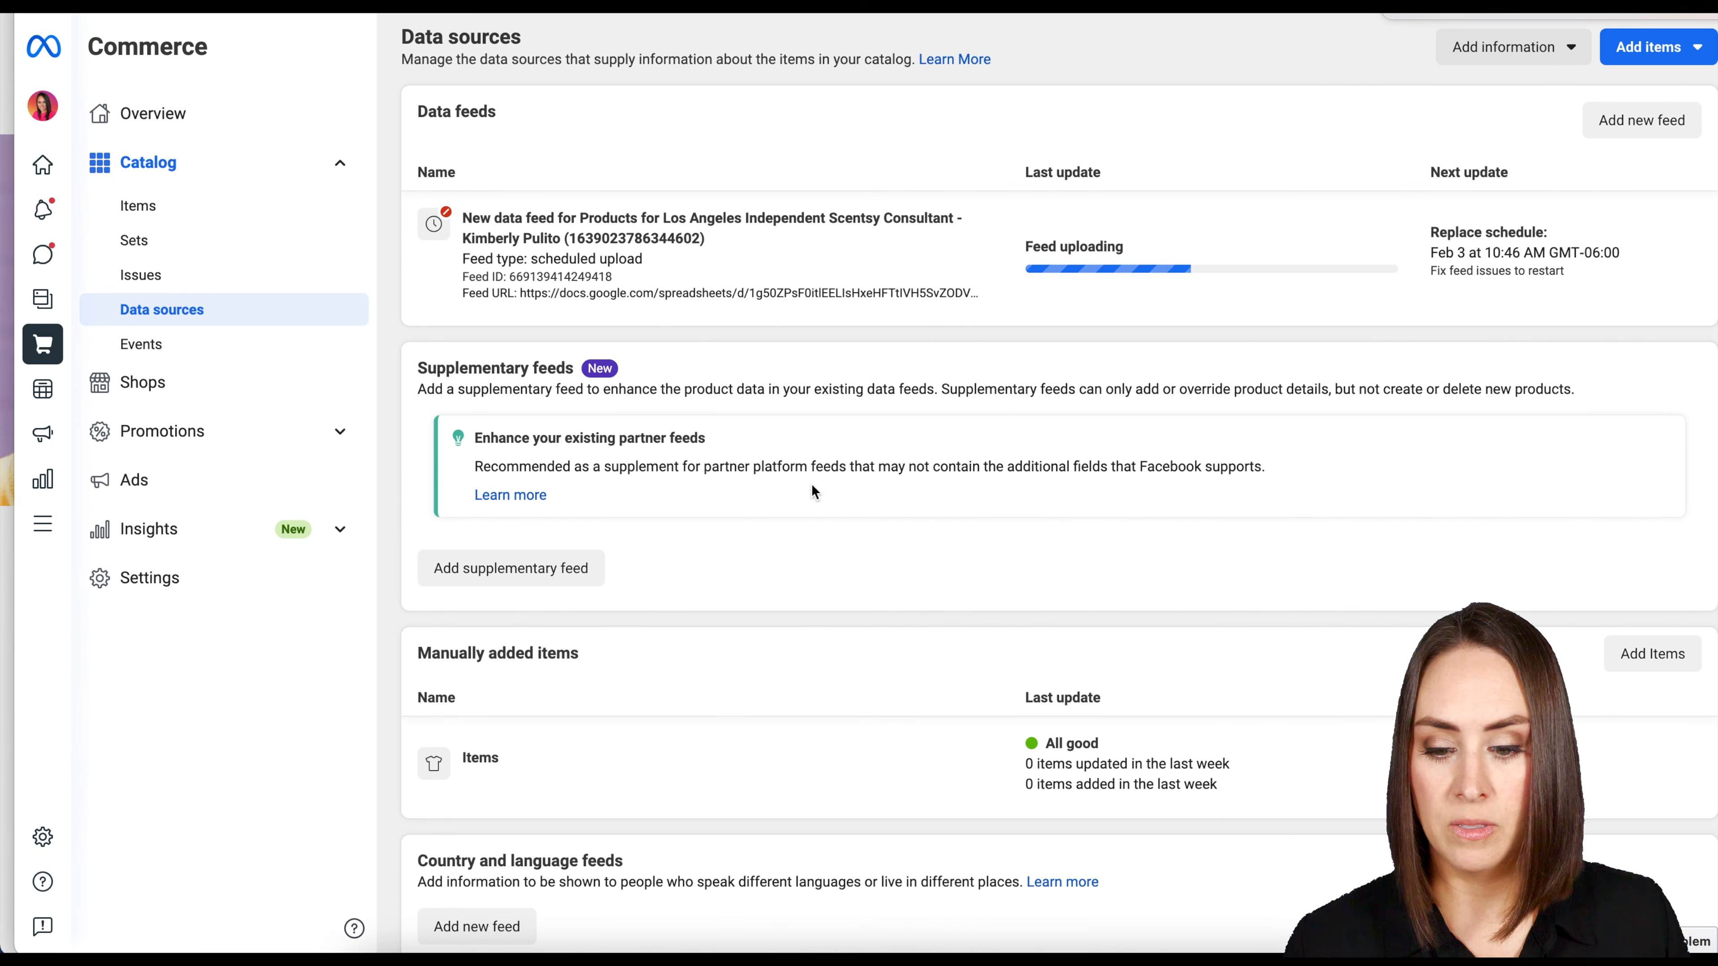
Open the existing Scentsy product data feed and examine its settings, including the replace schedule and its Google Sheets source.
{"action": "left_click", "coordinate": [584, 238]}
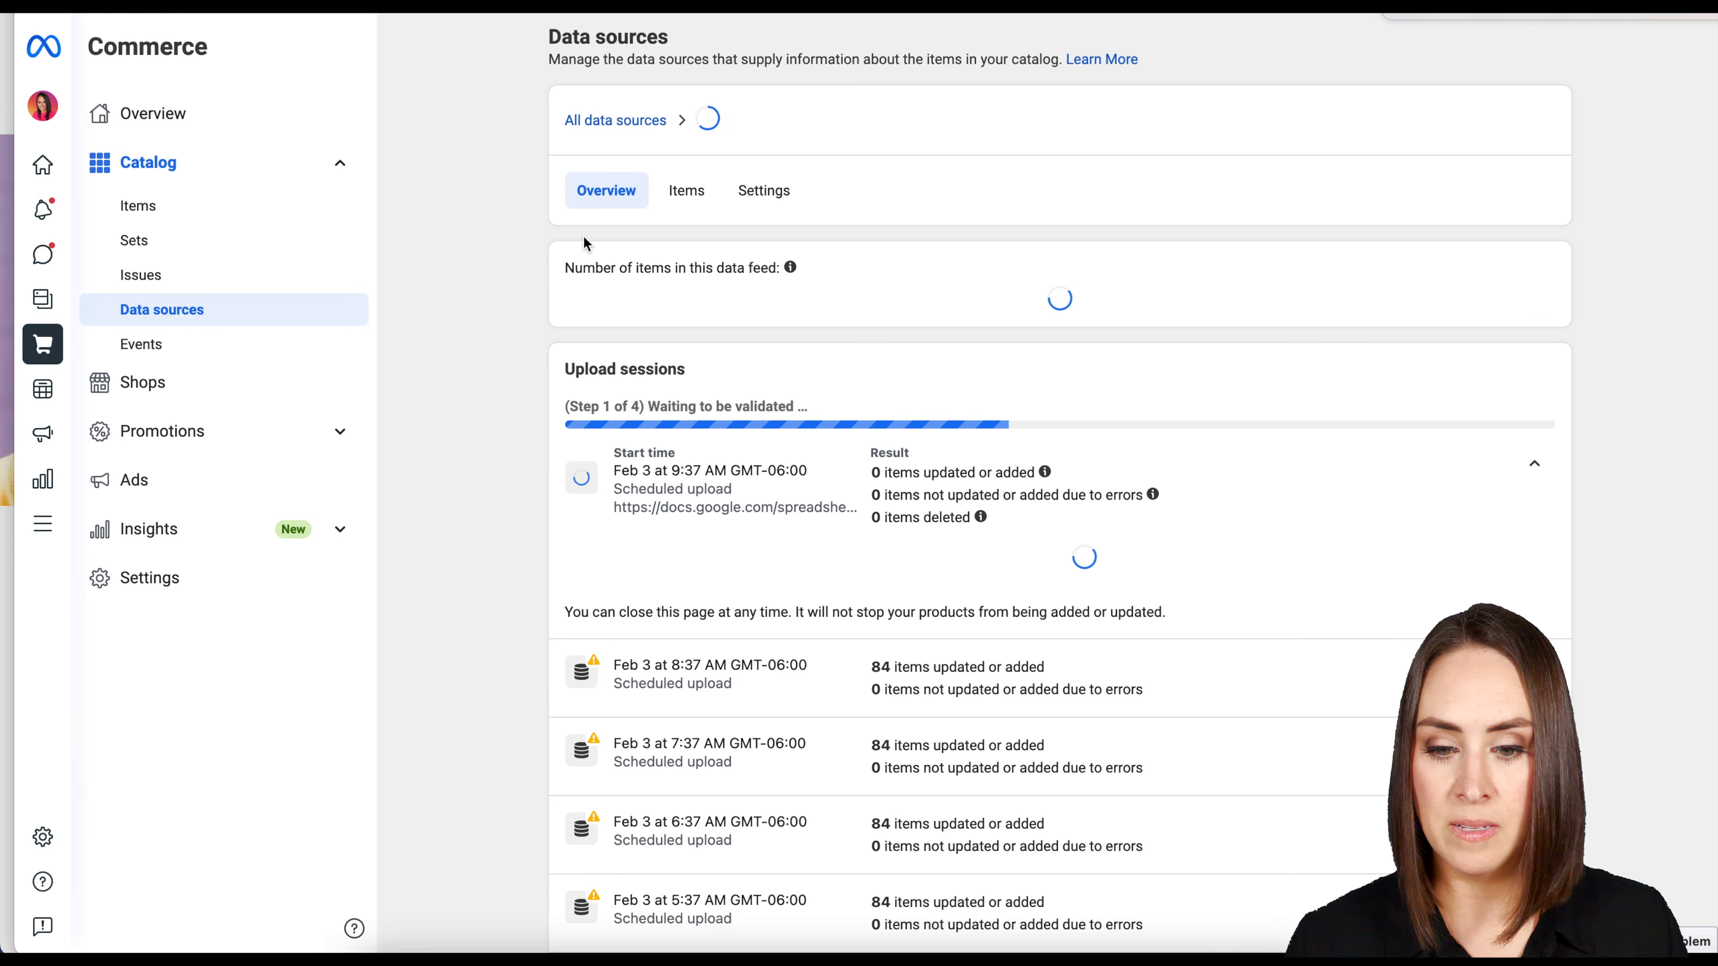
{"action": "left_click", "coordinate": [764, 190]}
{"action": "scroll", "coordinate": [1188, 395], "scroll_direction": "down", "scroll_amount": 5}
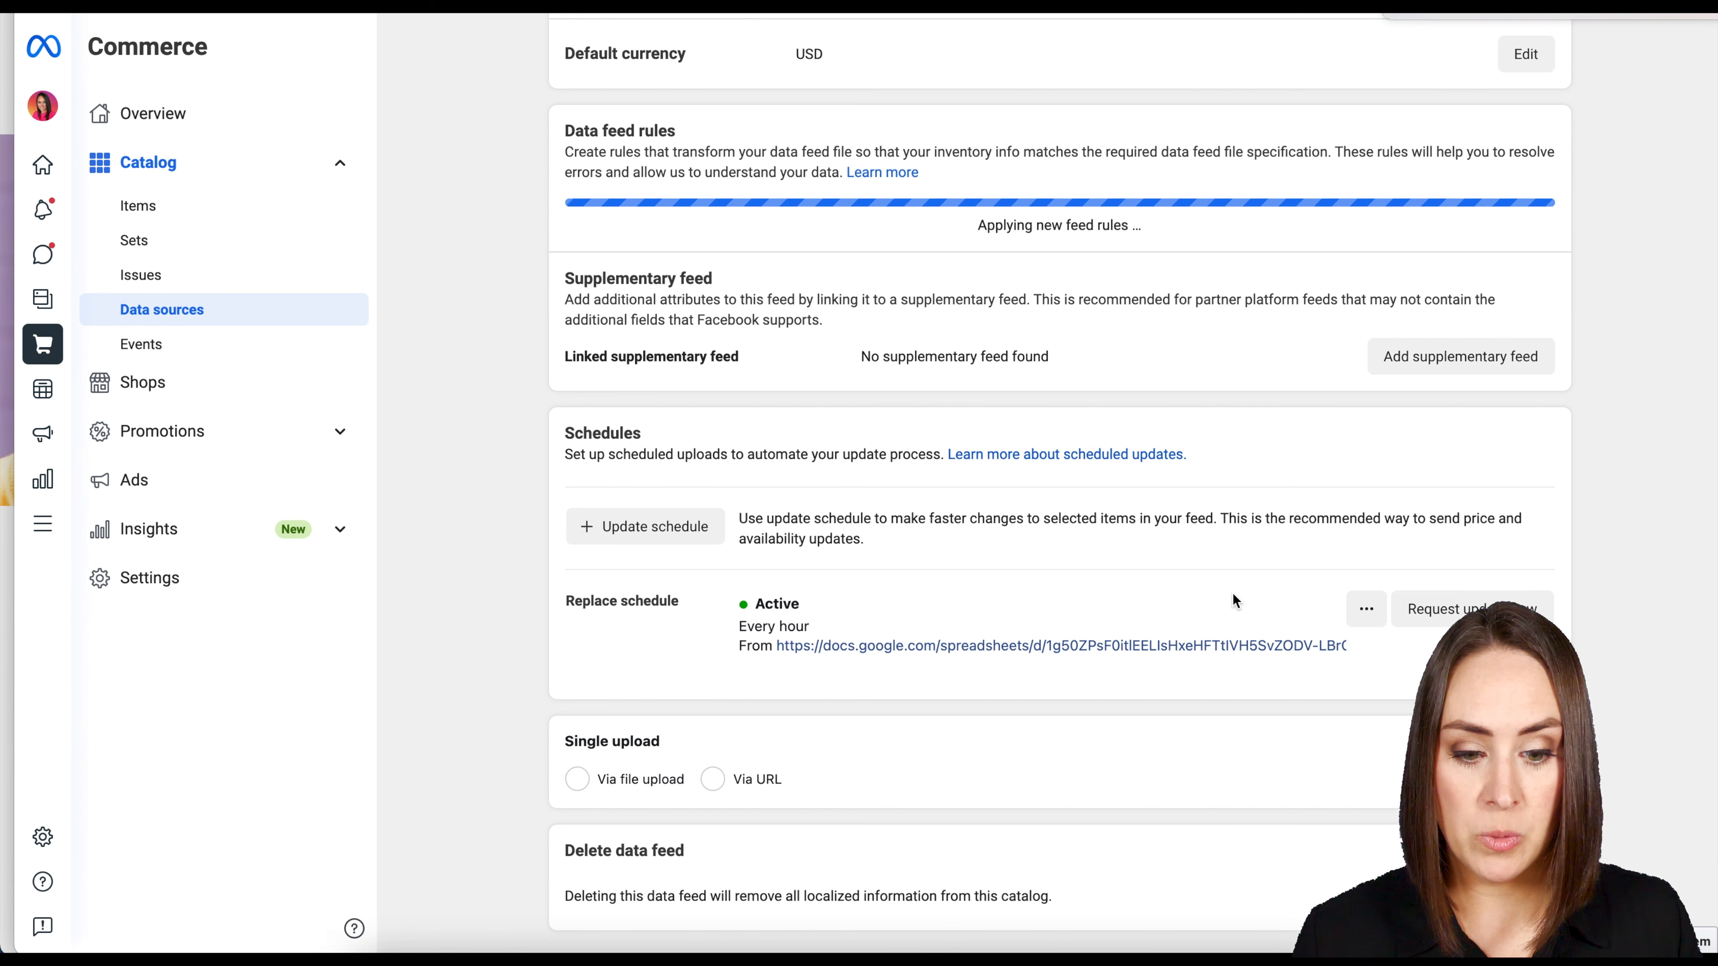
{"action": "scroll", "coordinate": [1230, 590], "scroll_direction": "up", "scroll_amount": 5}
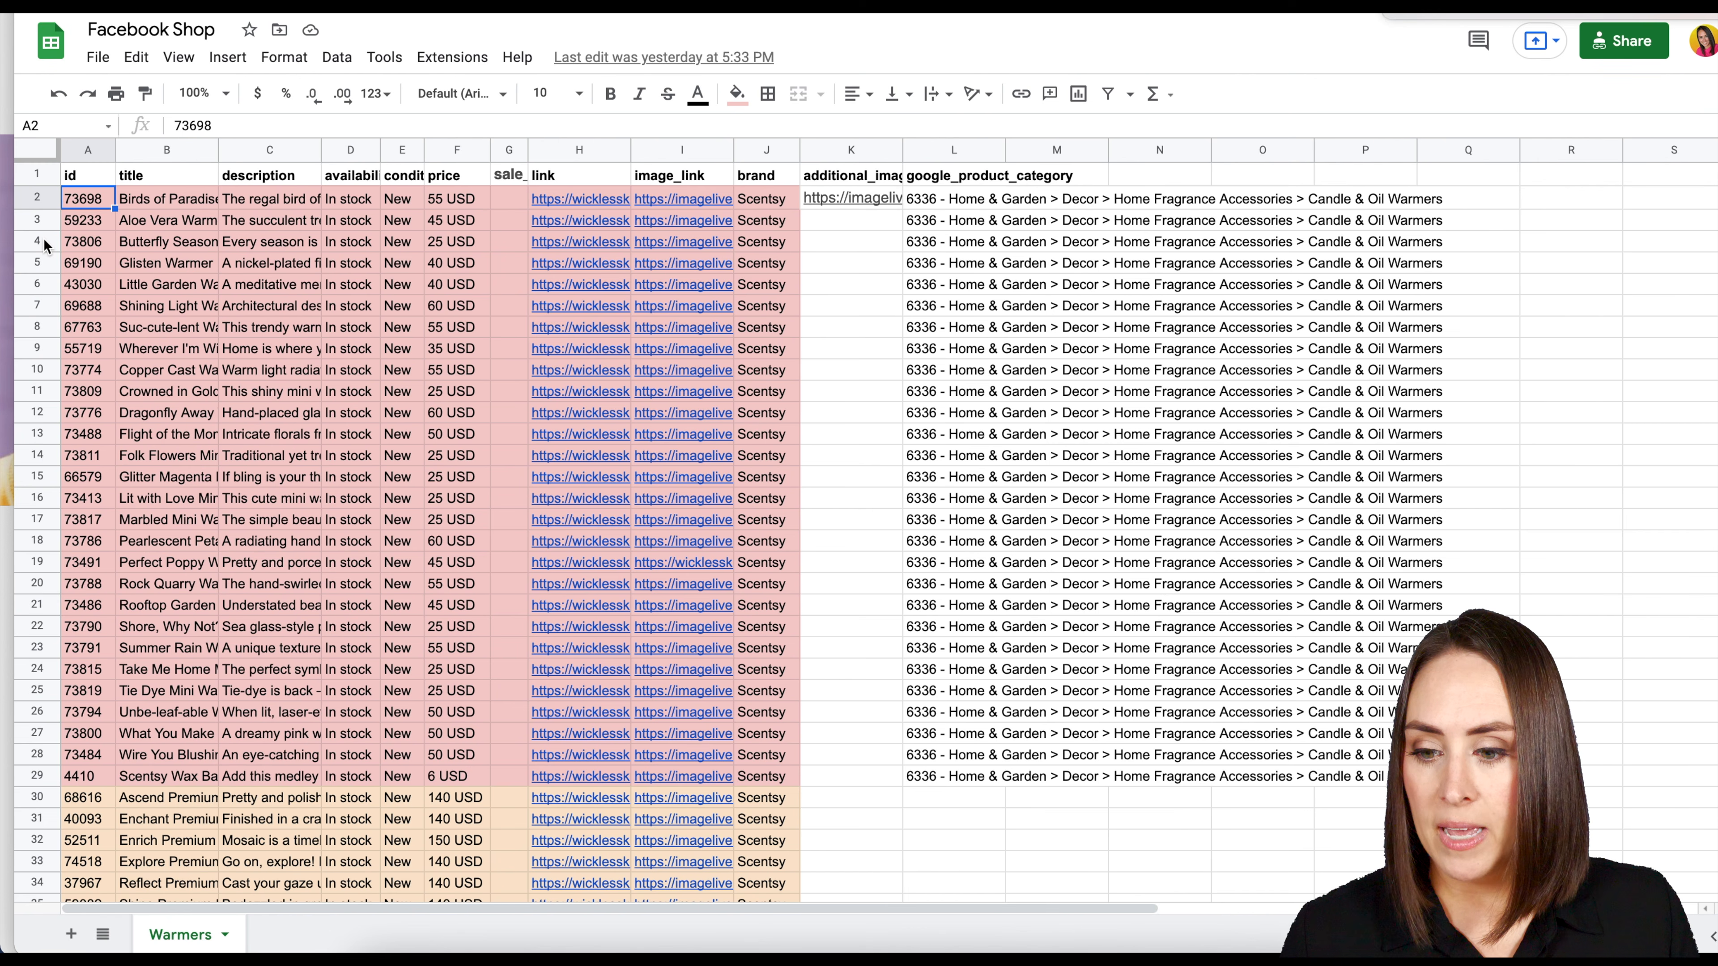
Switch to the Scentsy website and open the Take A Stand Warmer product page from the Element Warmers category.
{"action": "left_click_drag", "start_coordinate": [491, 220], "coordinate": [913, 209]}
{"action": "left_click", "coordinate": [45, 53]}
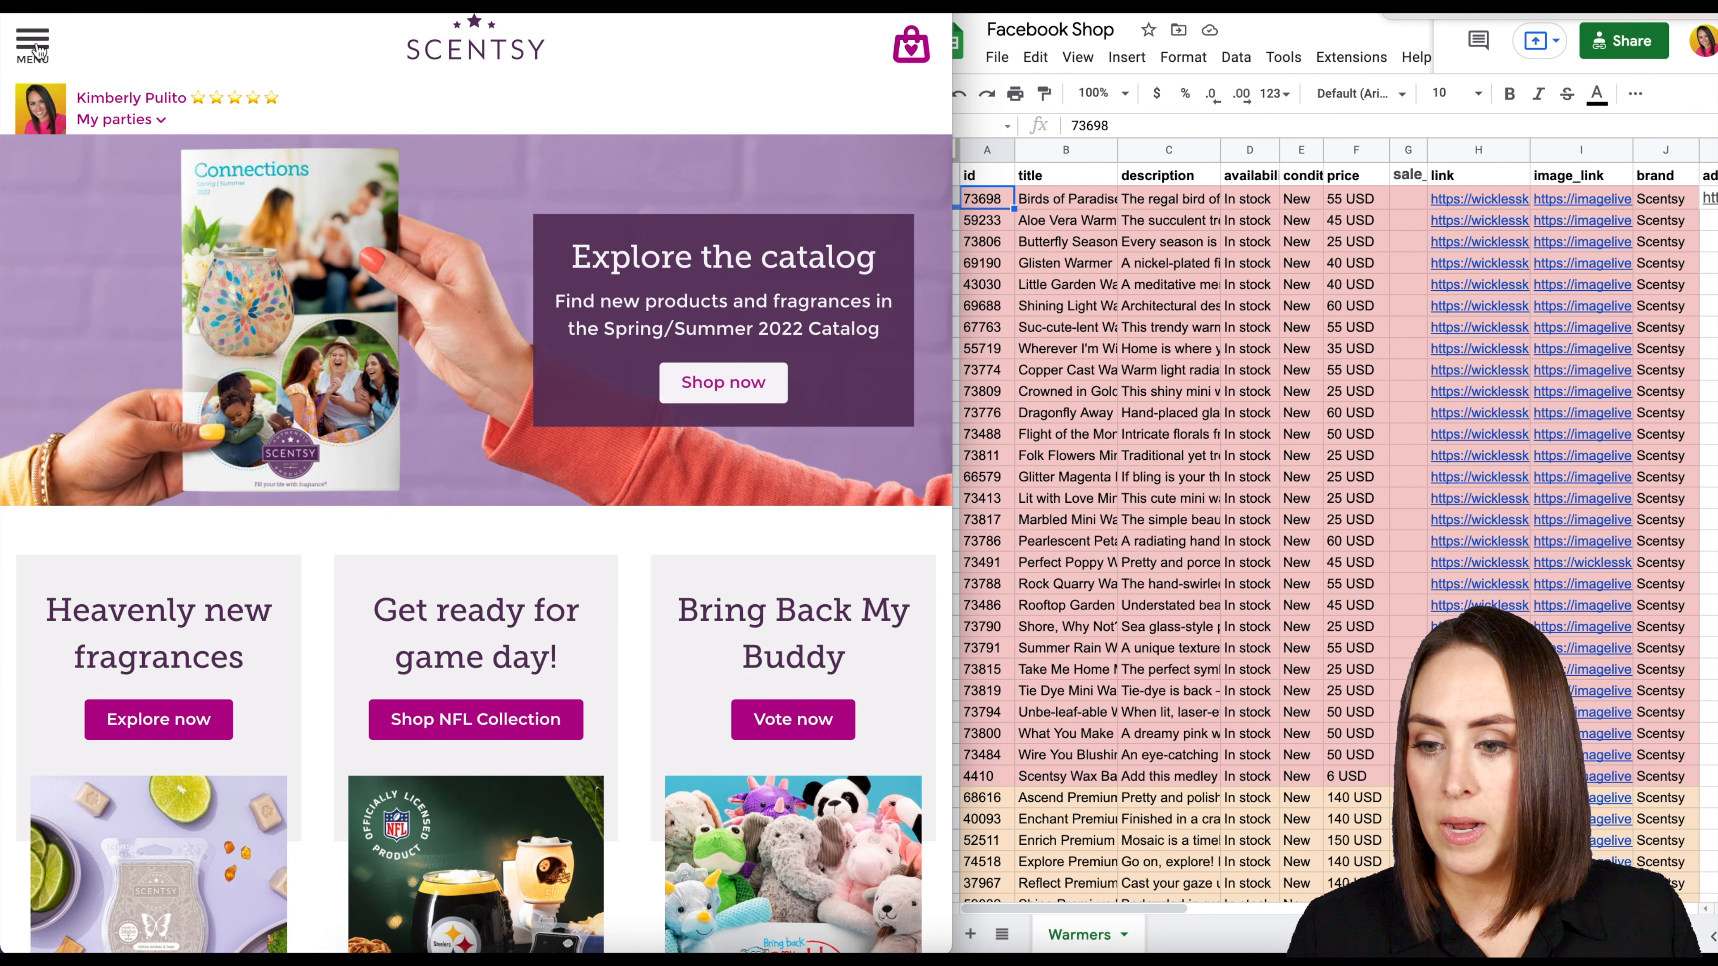
{"action": "left_click", "coordinate": [37, 45]}
{"action": "left_click", "coordinate": [45, 302]}
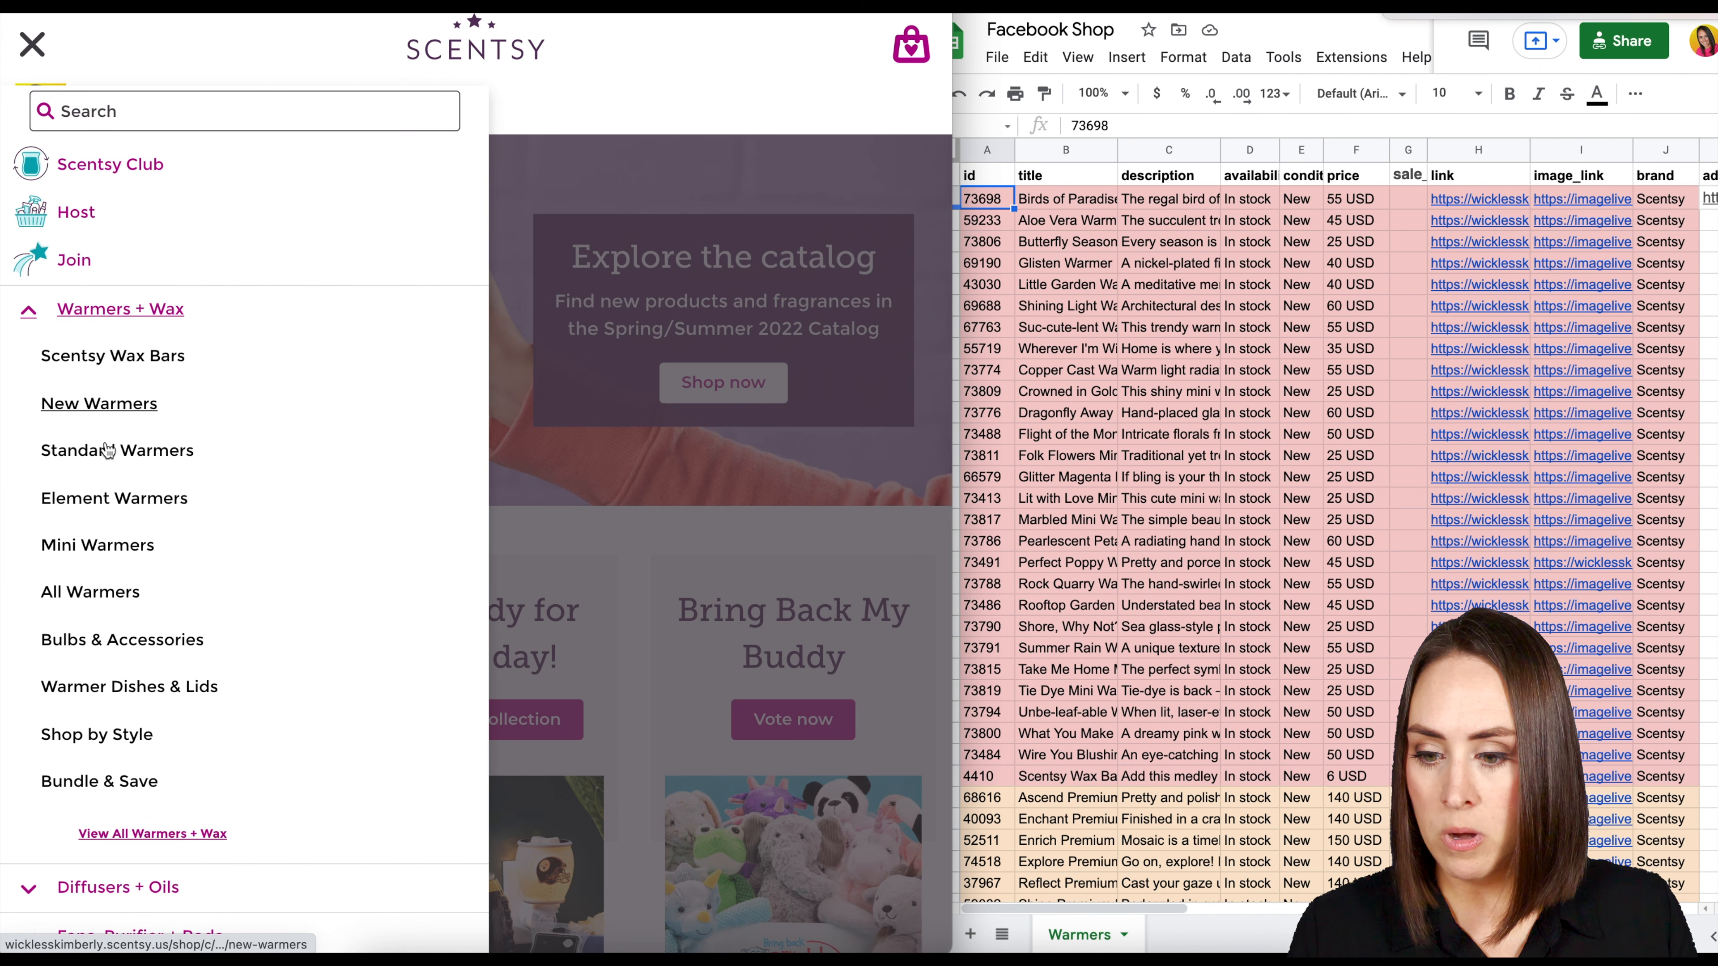
{"action": "left_click", "coordinate": [101, 501]}
{"action": "left_click", "coordinate": [497, 482]}
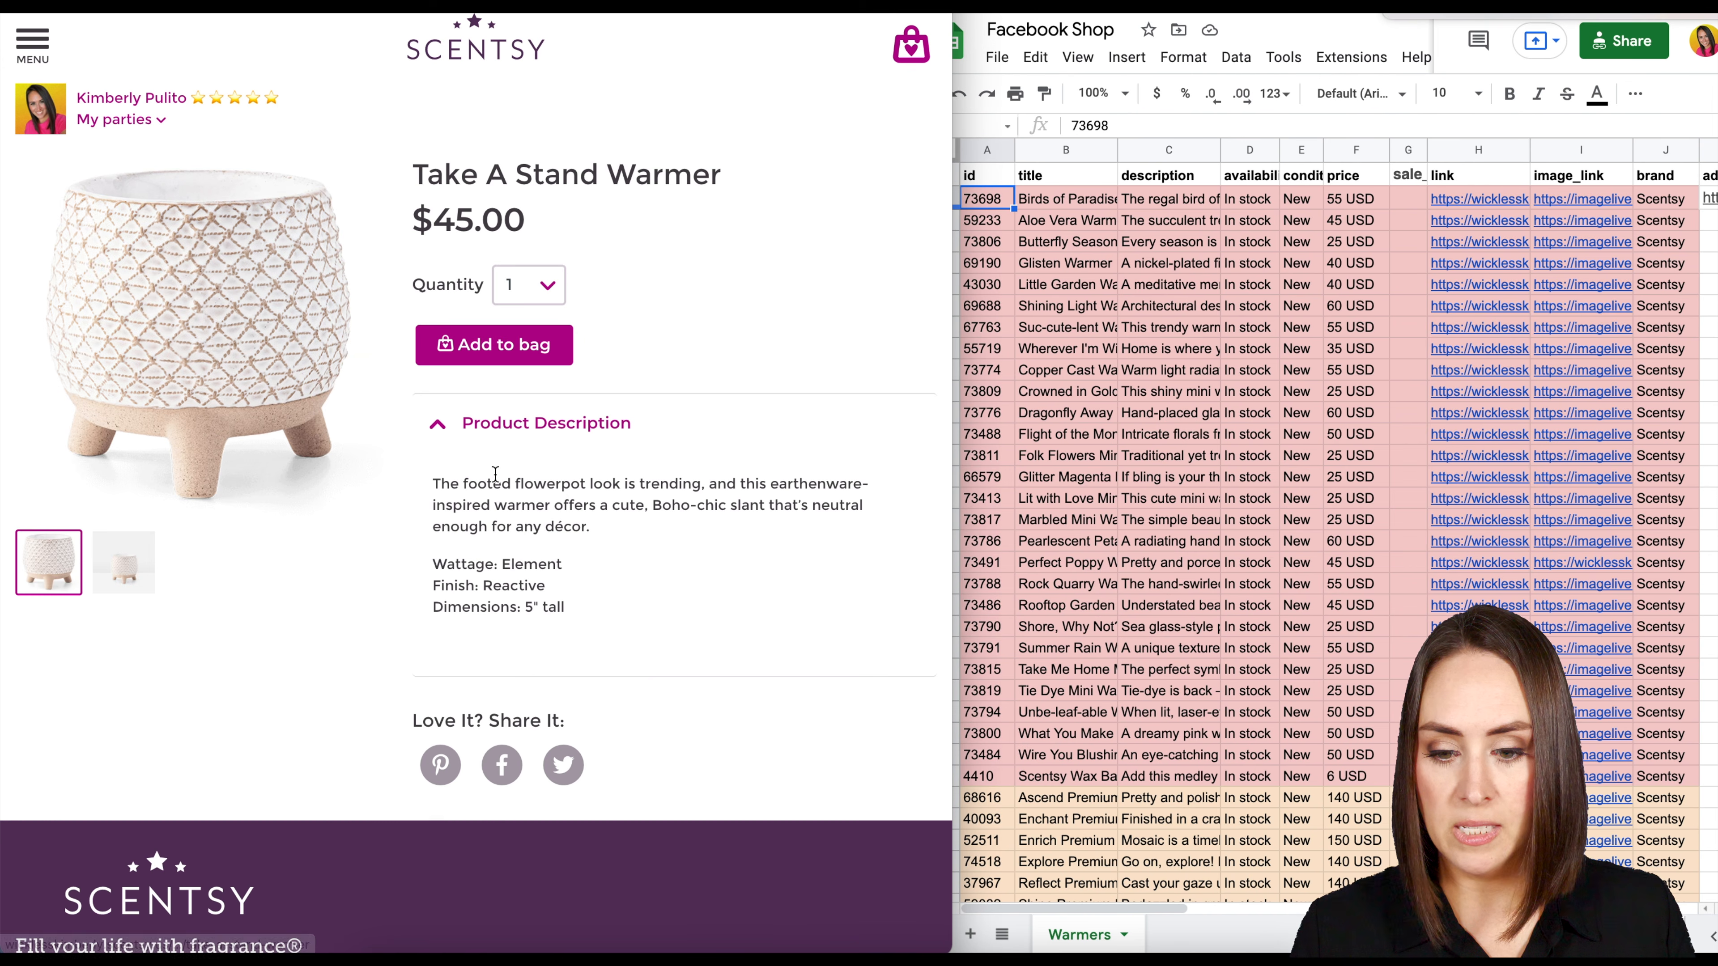
Insert a row above row 4 in the Facebook Shop spreadsheet and copy product ID 62643 from the product page URL into A4.
{"action": "right_click", "coordinate": [936, 241]}
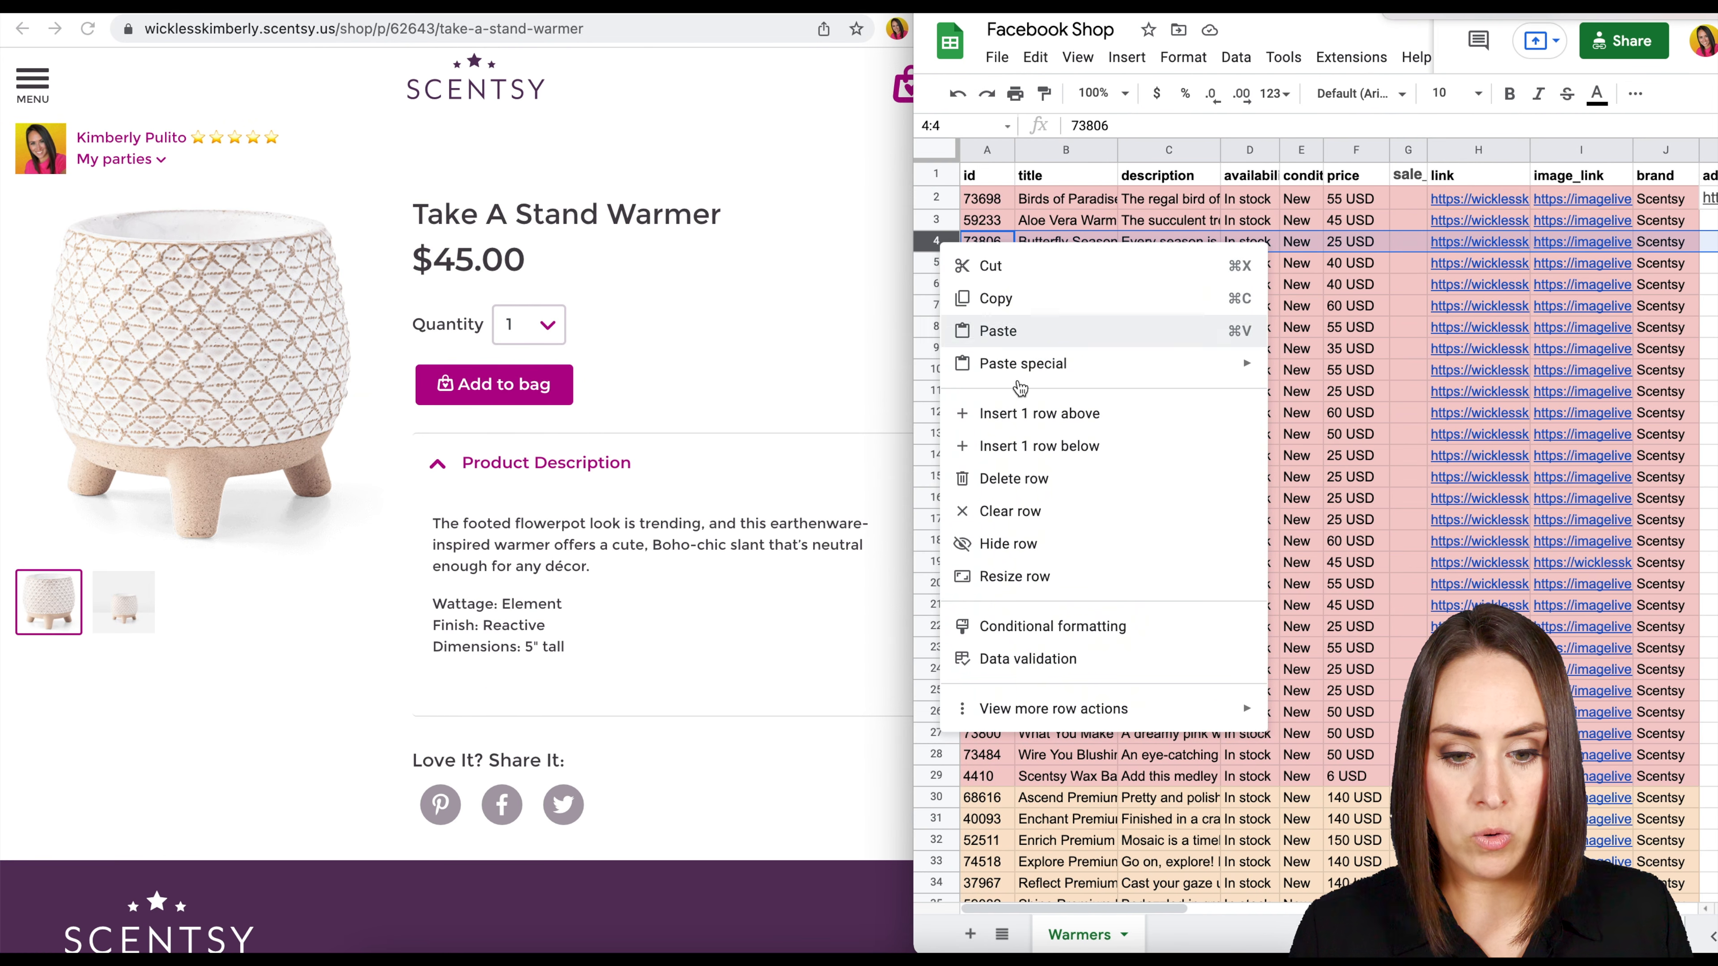
{"action": "left_click", "coordinate": [1008, 415]}
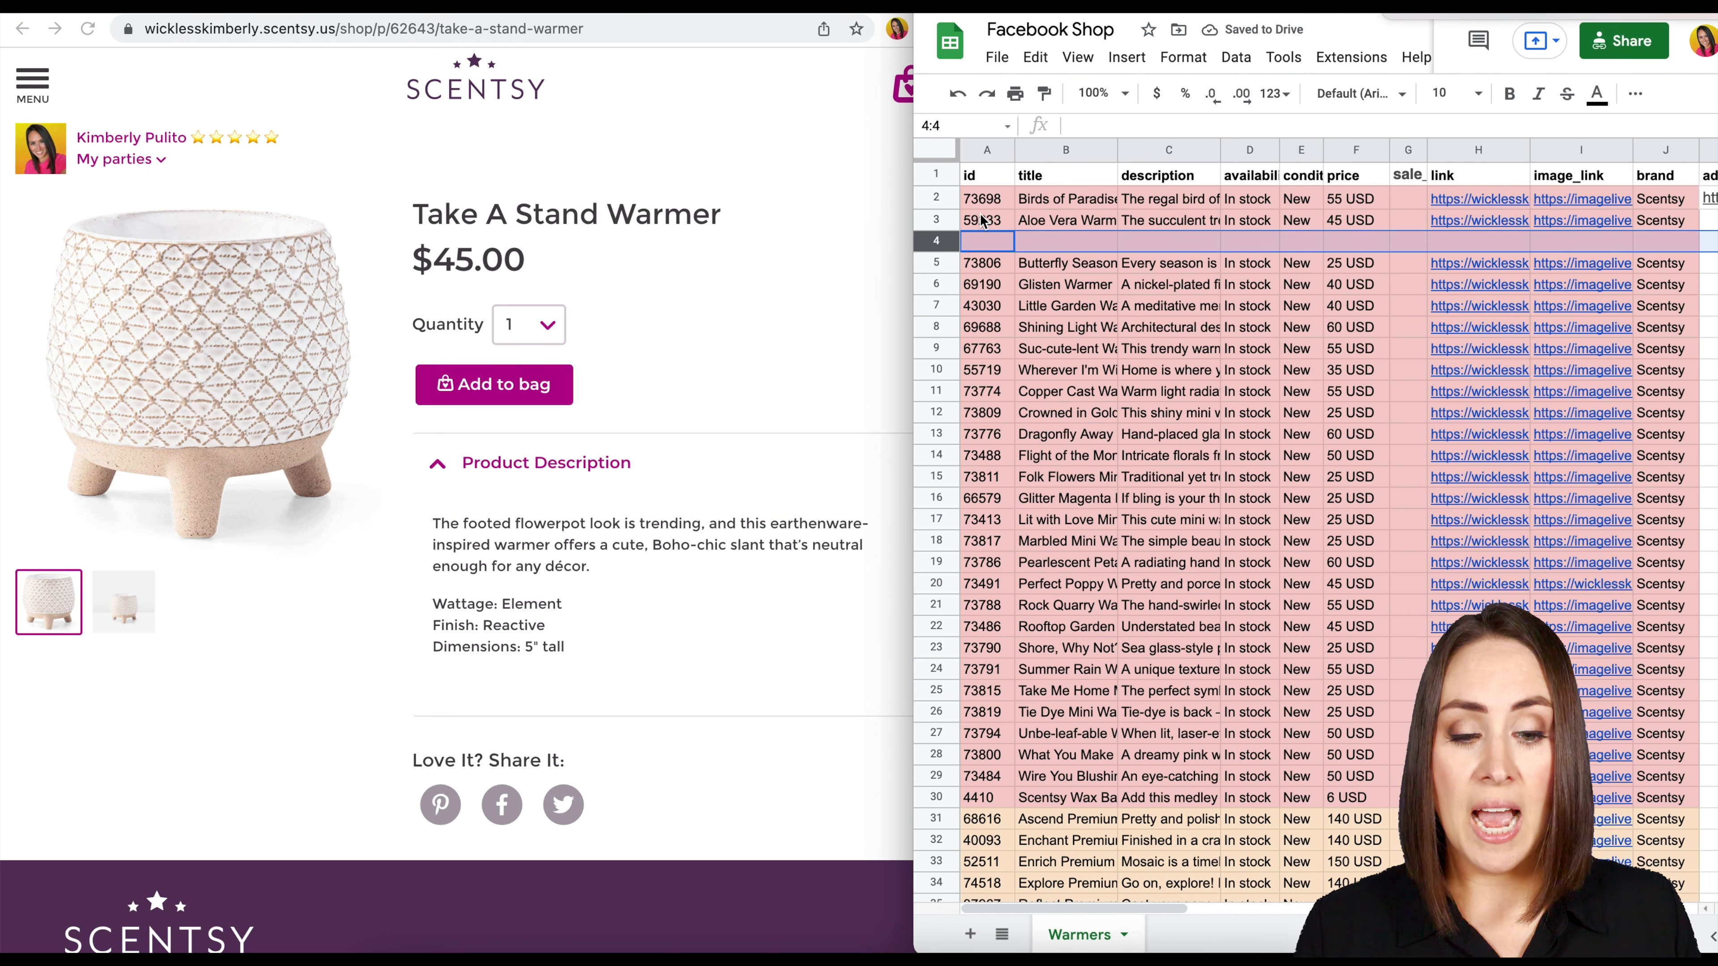
{"action": "left_click", "coordinate": [798, 209]}
{"action": "left_click", "coordinate": [415, 30]}
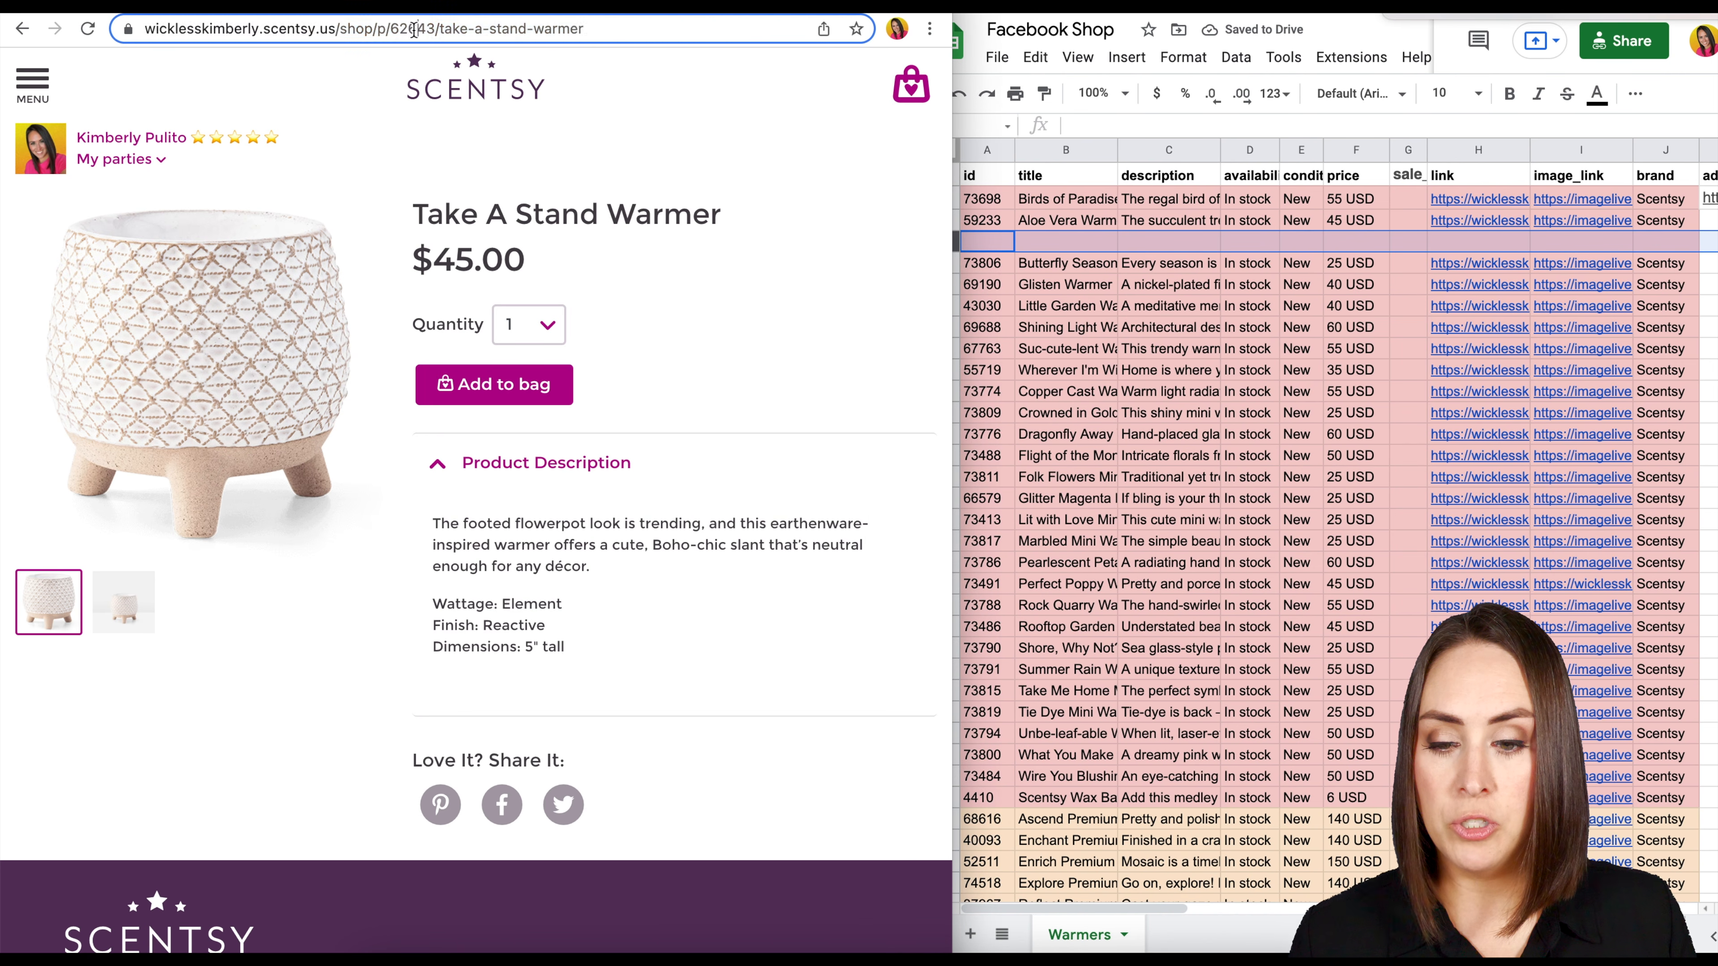
{"action": "left_click", "coordinate": [415, 30]}
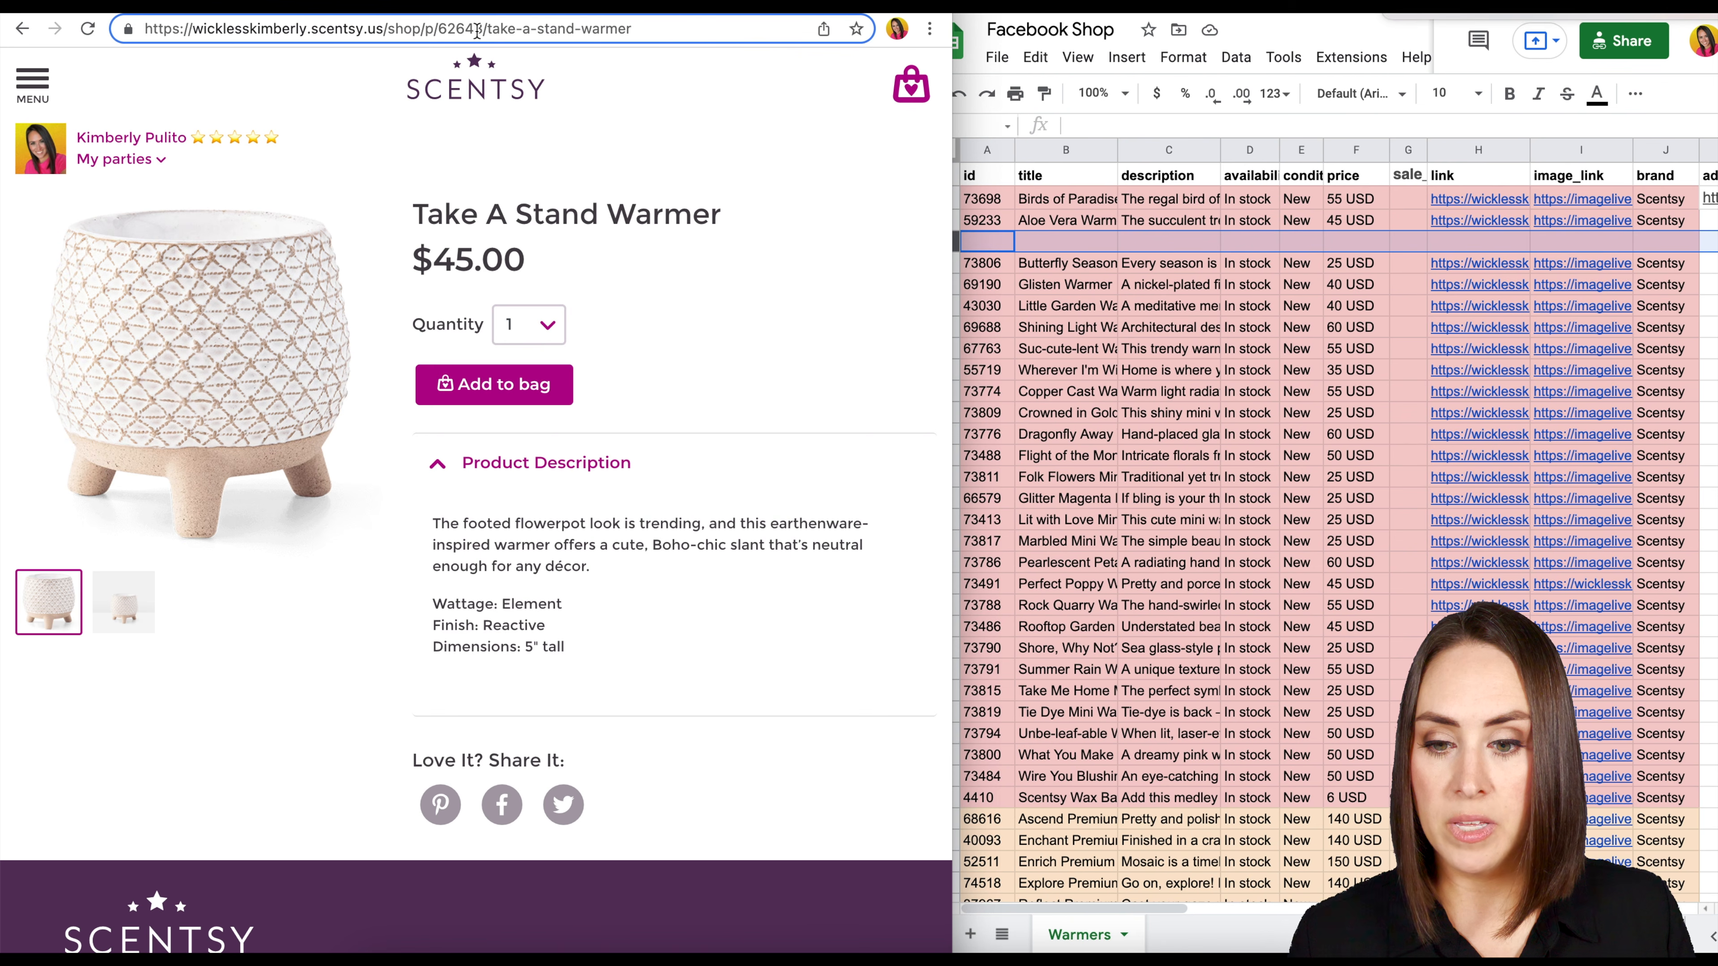
{"action": "double_click", "coordinate": [454, 29]}
{"action": "key", "text": "super+c"}
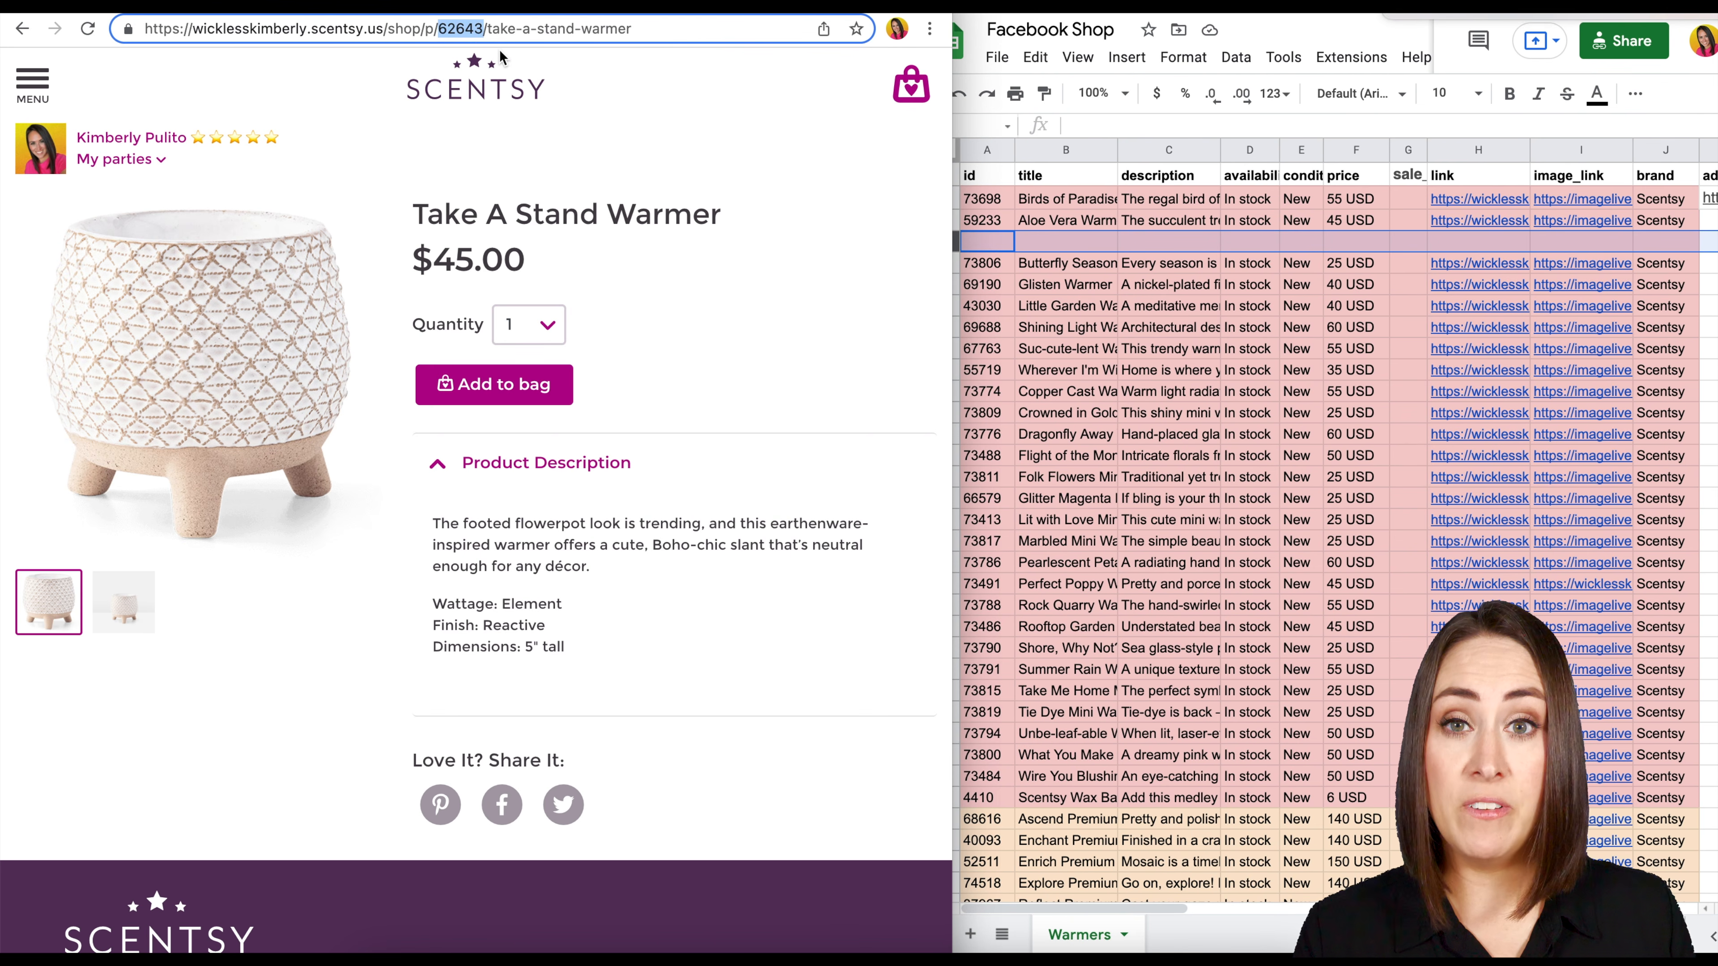
{"action": "left_click", "coordinate": [1149, 270]}
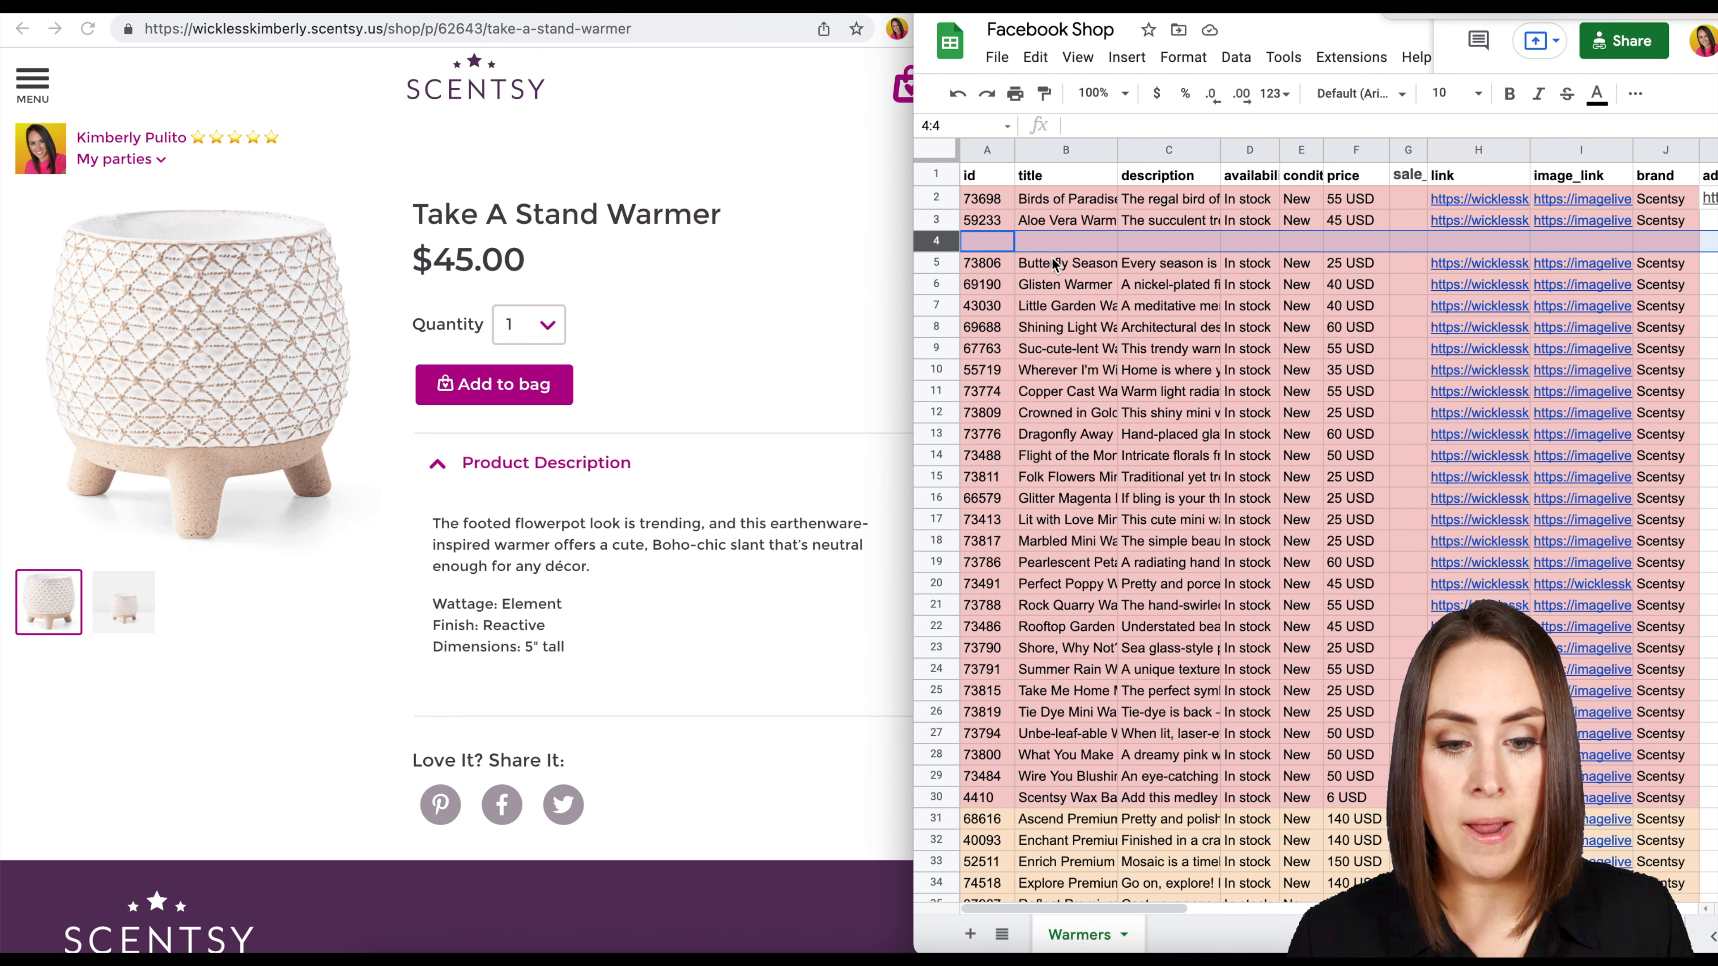
{"action": "left_click", "coordinate": [1002, 245]}
{"action": "key", "text": "super+v"}
Copy the product name "Take A Stand Warmer" from the product page into the new row's title cell, B4.
{"action": "triple_click", "coordinate": [676, 215]}
{"action": "key", "text": "super+c"}
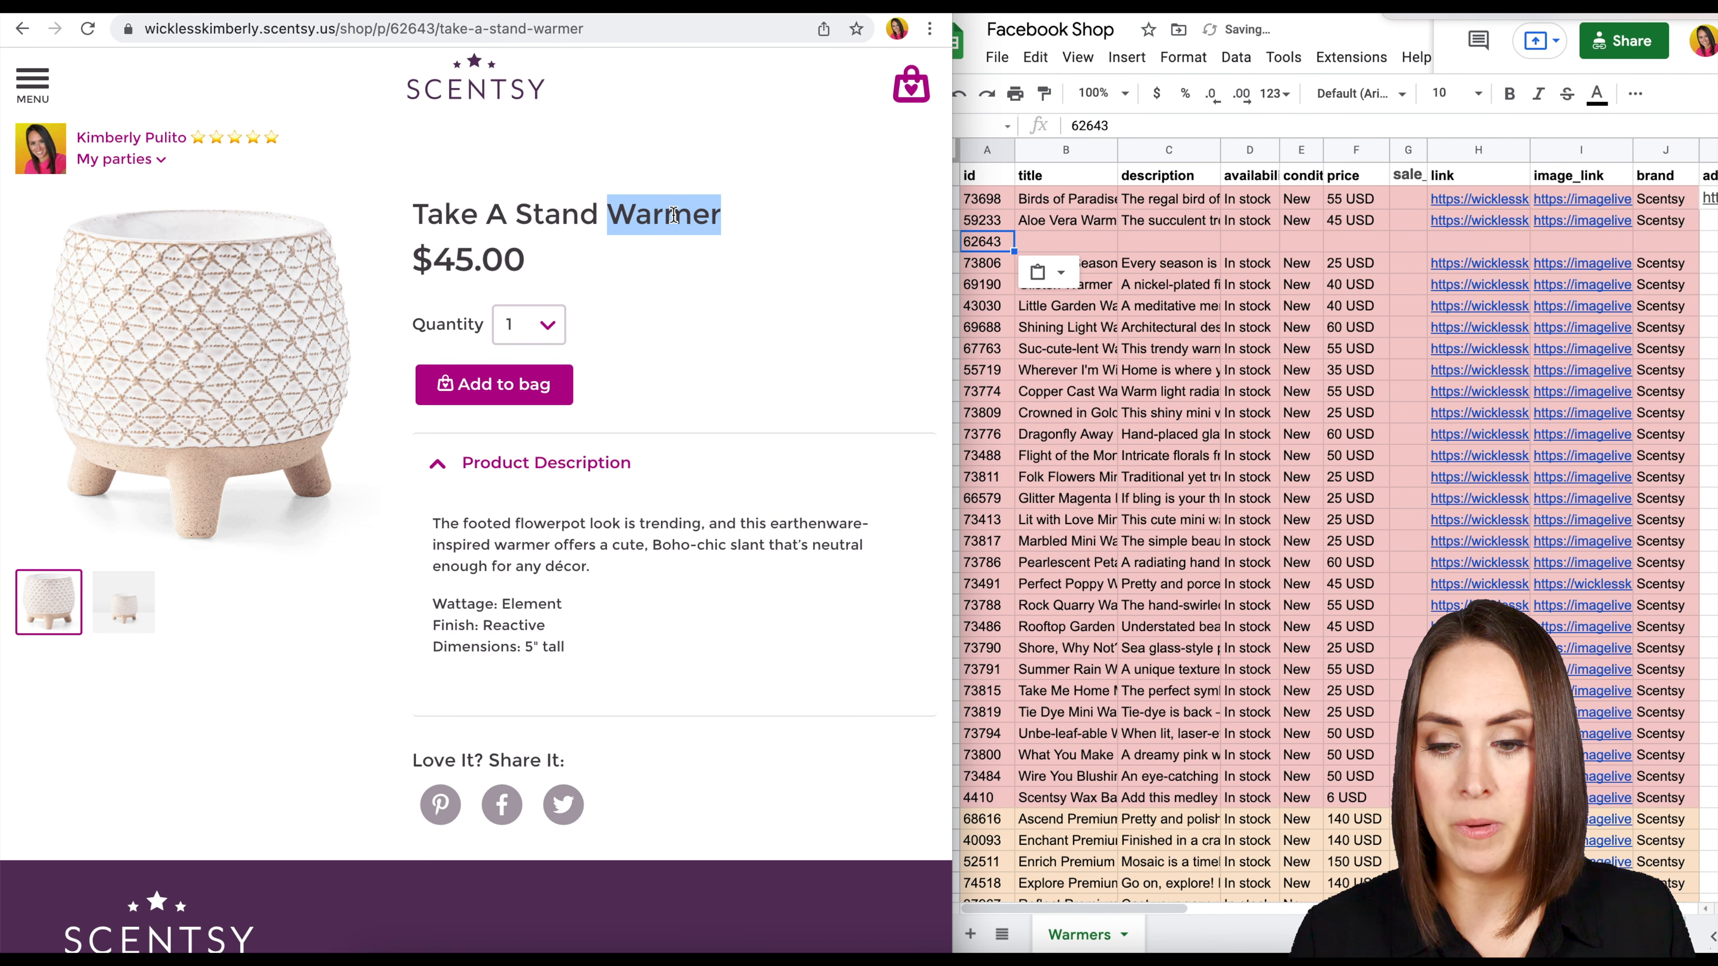
{"action": "left_click", "coordinate": [1065, 226]}
{"action": "left_click", "coordinate": [1066, 241]}
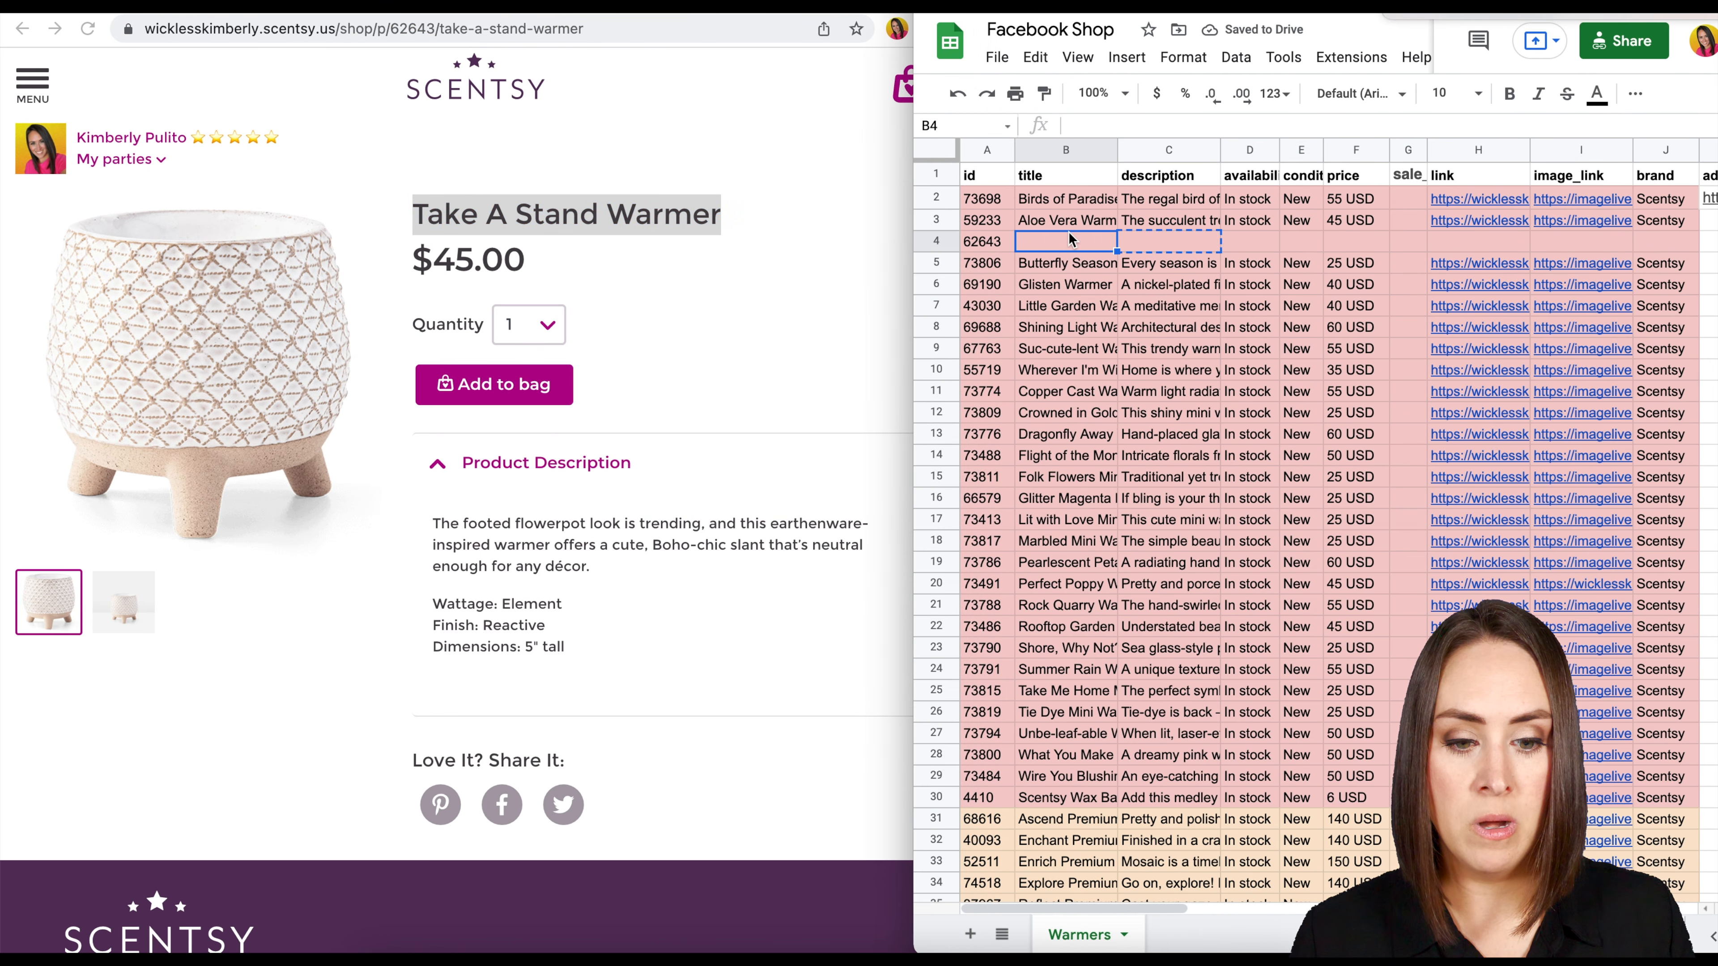
{"action": "key", "text": "super+v"}
{"action": "key", "text": "Return"}
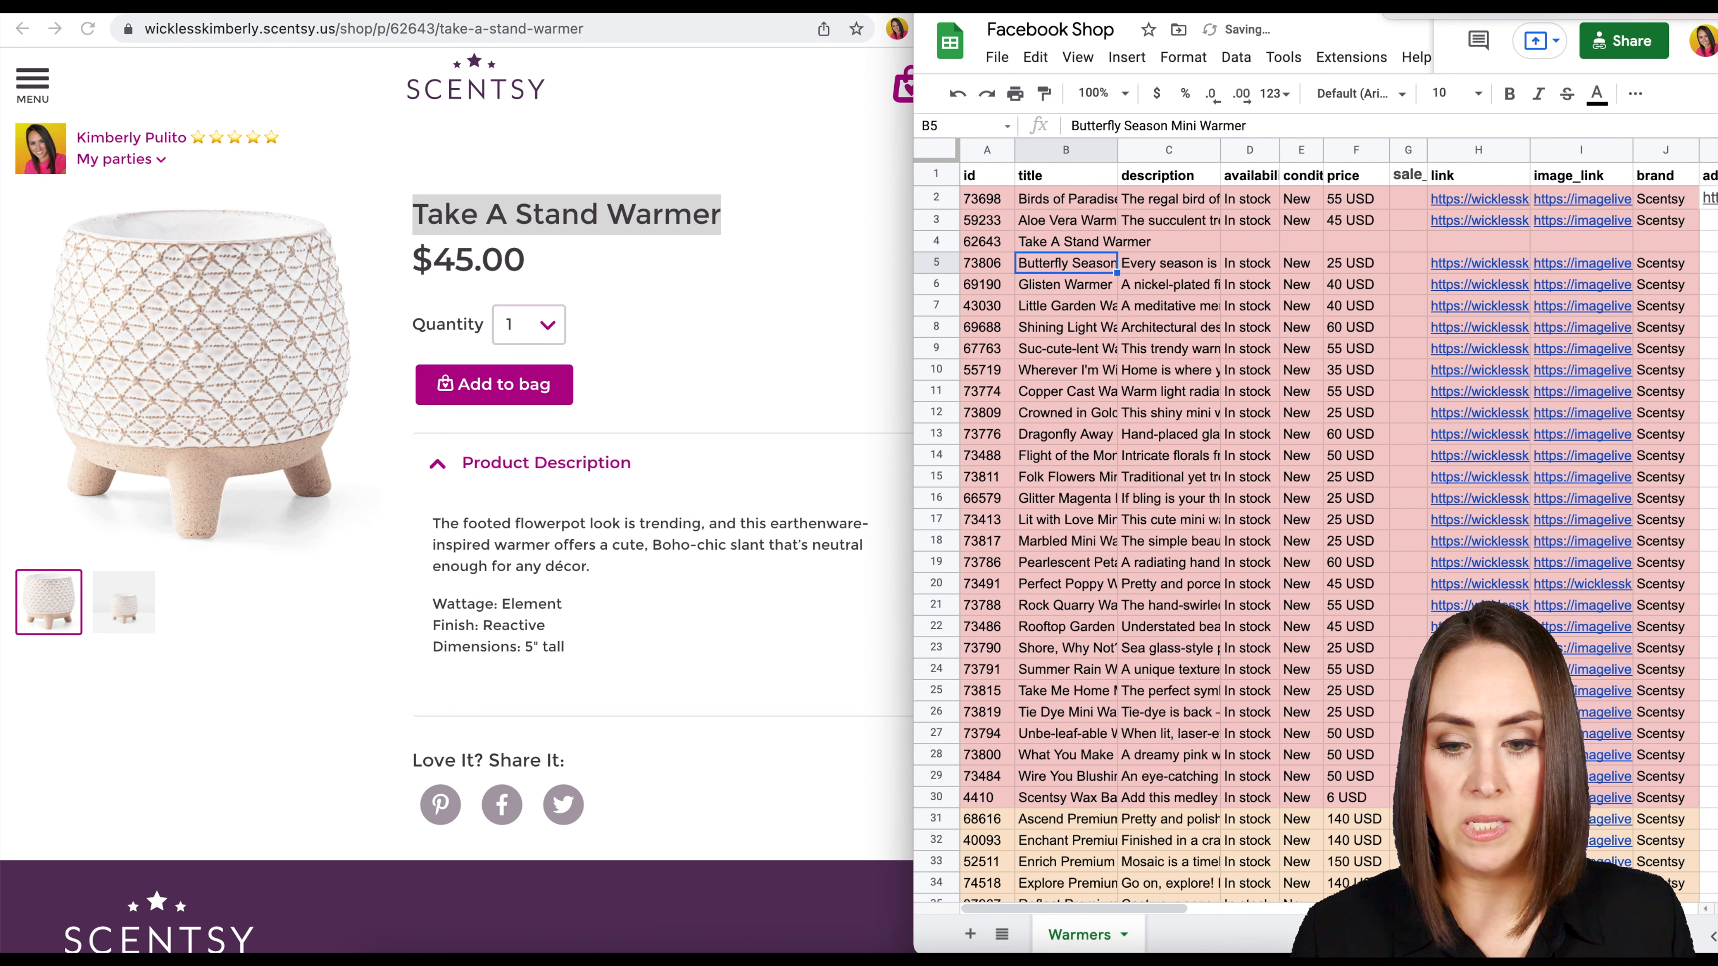
Copy the product description paragraph, from "The footed flowerpot look" to "any décor.", into the new row's description cell, C4.
{"action": "left_click", "coordinate": [570, 515]}
{"action": "left_click_drag", "start_coordinate": [593, 568], "coordinate": [434, 523]}
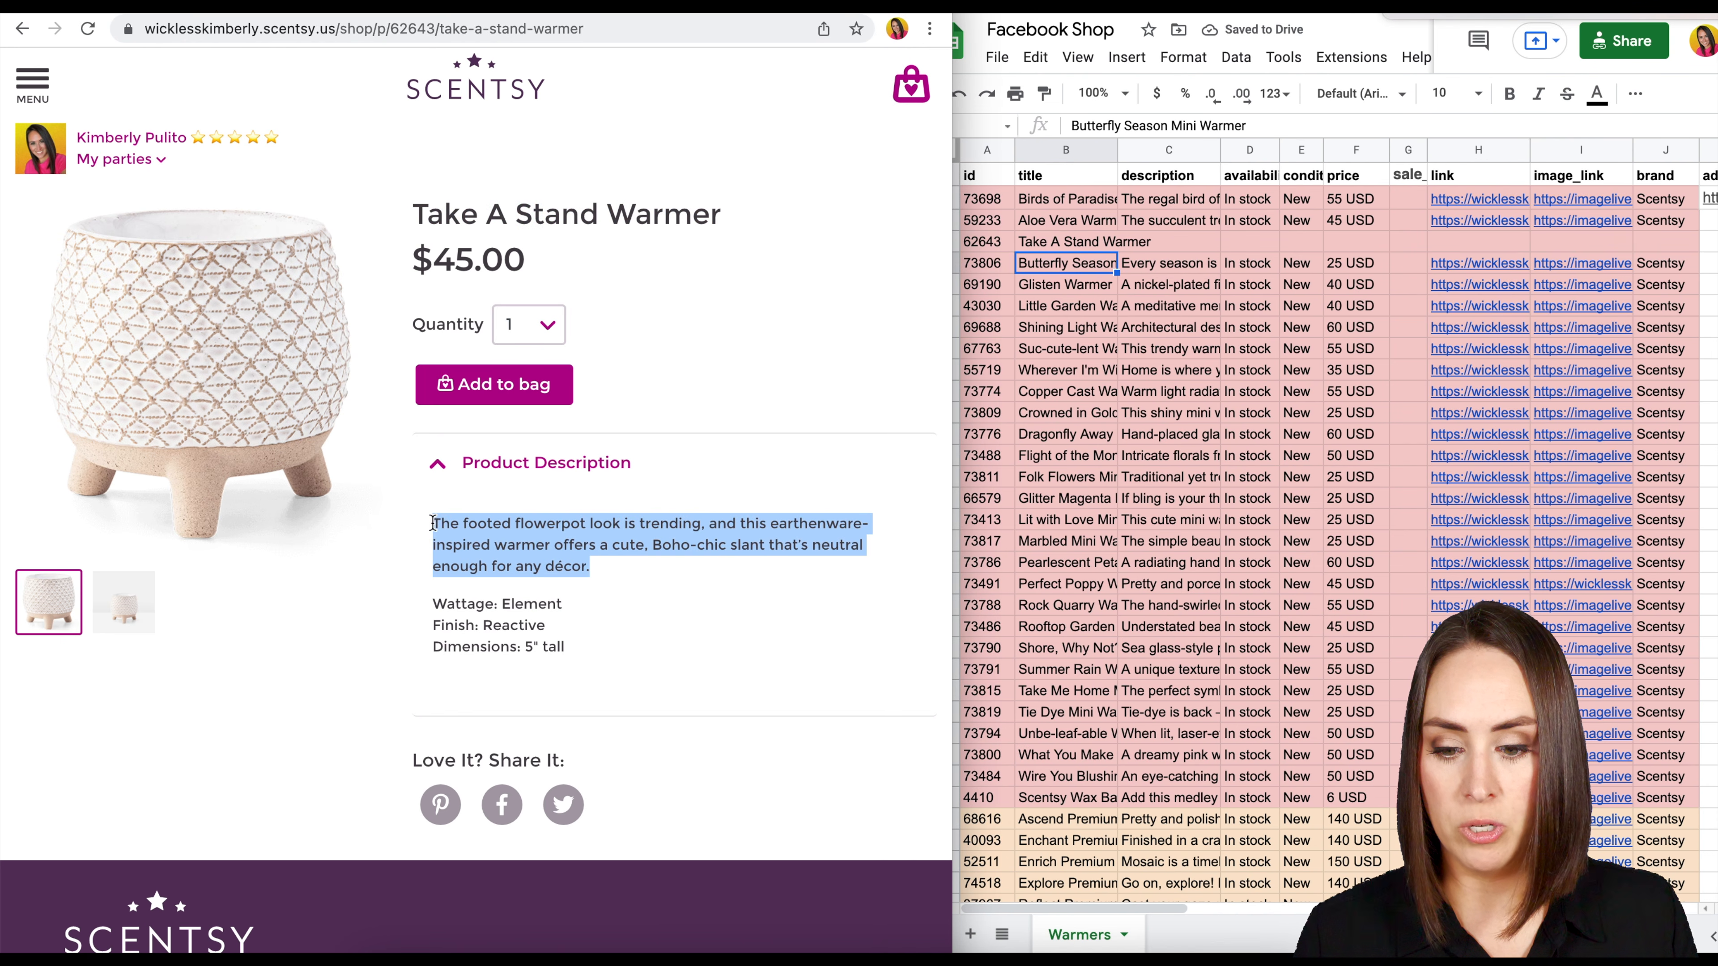
{"action": "key", "text": "super+c"}
{"action": "left_click", "coordinate": [1196, 244]}
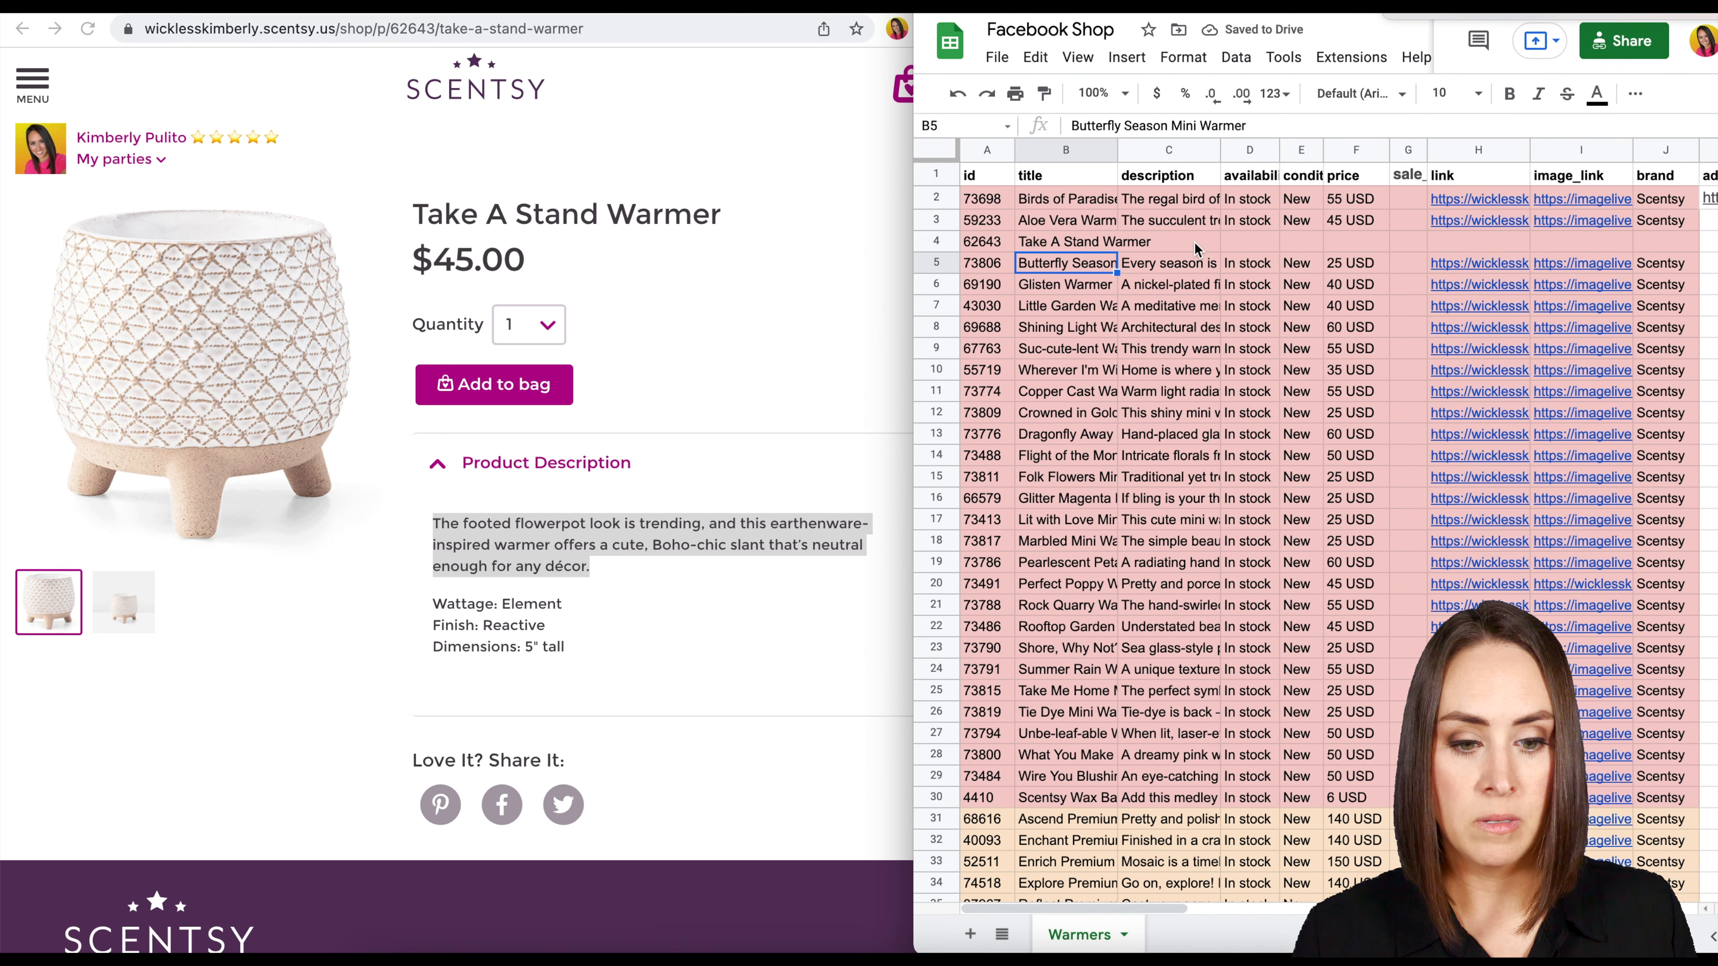
{"action": "key", "text": "super+v"}
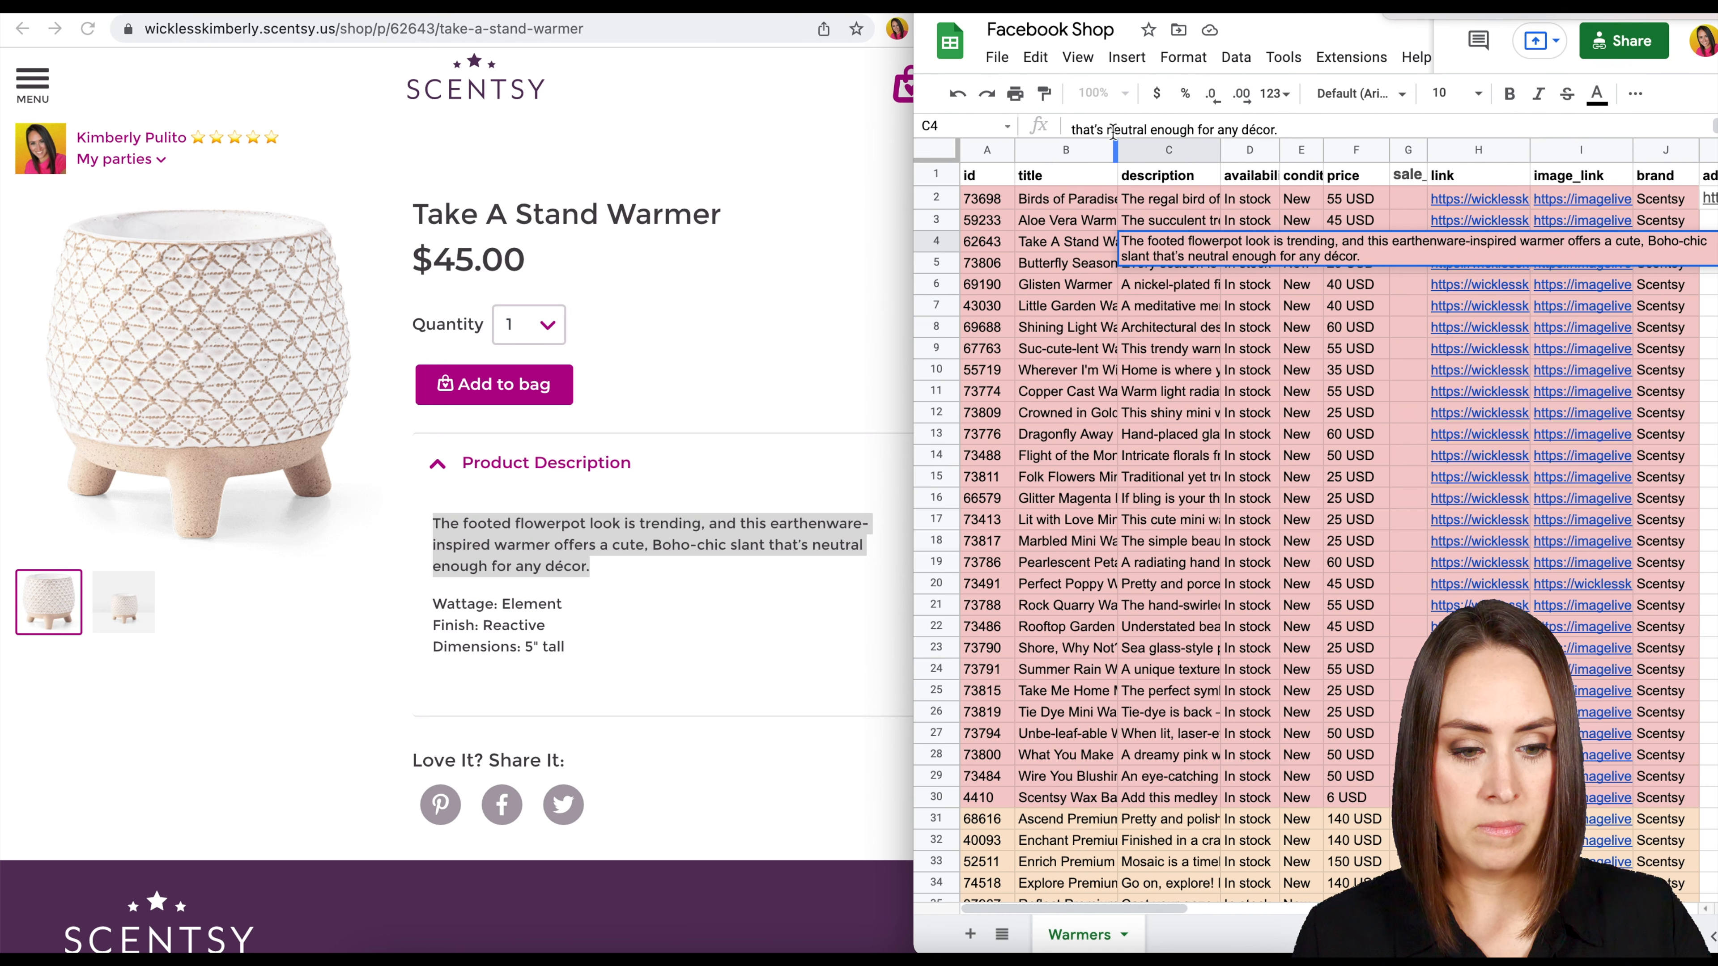
Fill the Take A Stand Warmer row with availability "In stock", condition "New" and price "45 USD" in D4 through F4.
{"action": "key", "text": "Return"}
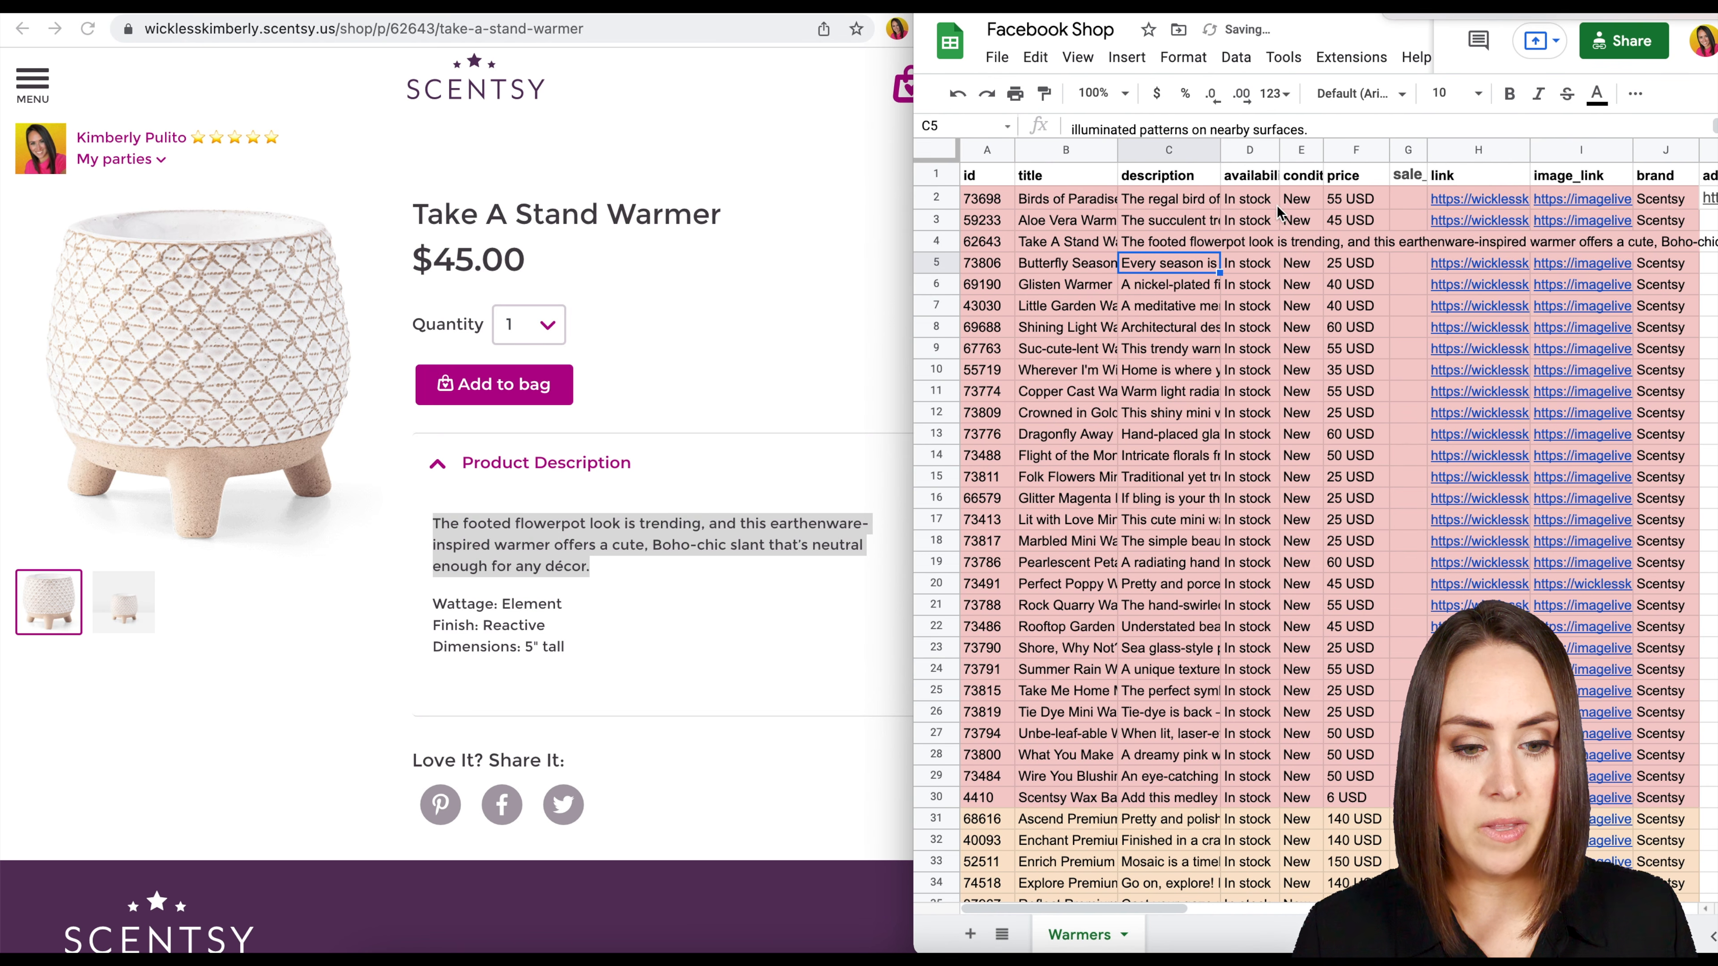
{"action": "left_click_drag", "start_coordinate": [1248, 229], "coordinate": [1352, 259]}
{"action": "left_click", "coordinate": [1357, 249]}
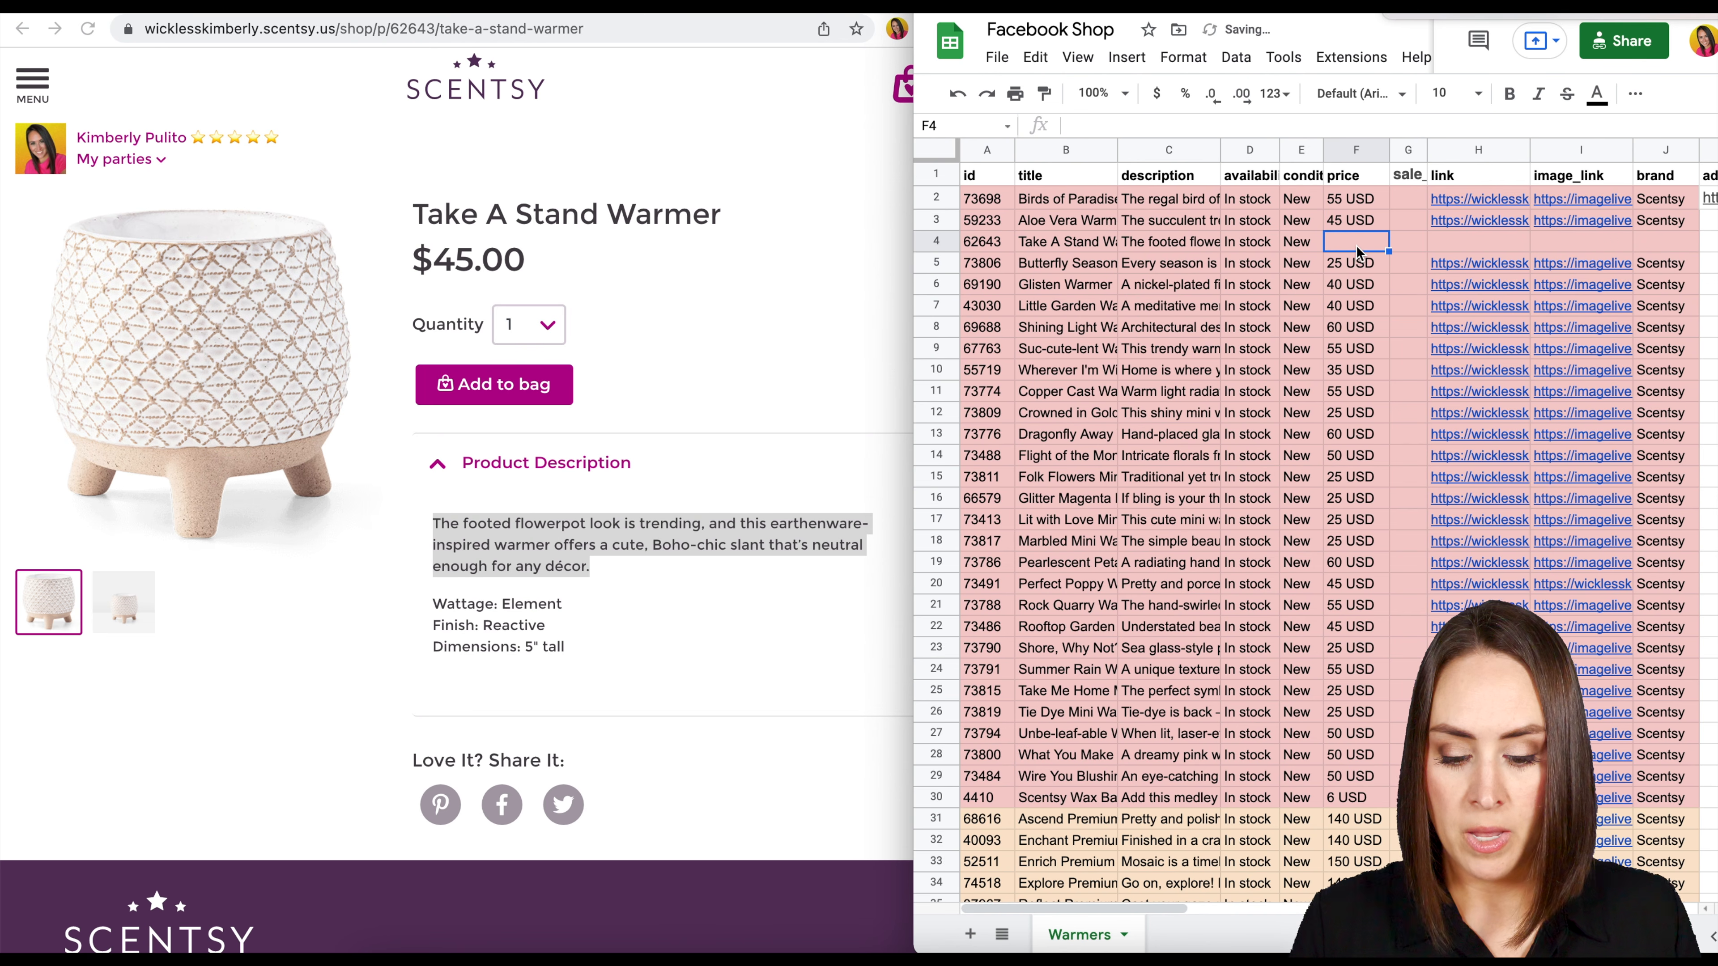
{"action": "type", "text": "45 USD"}
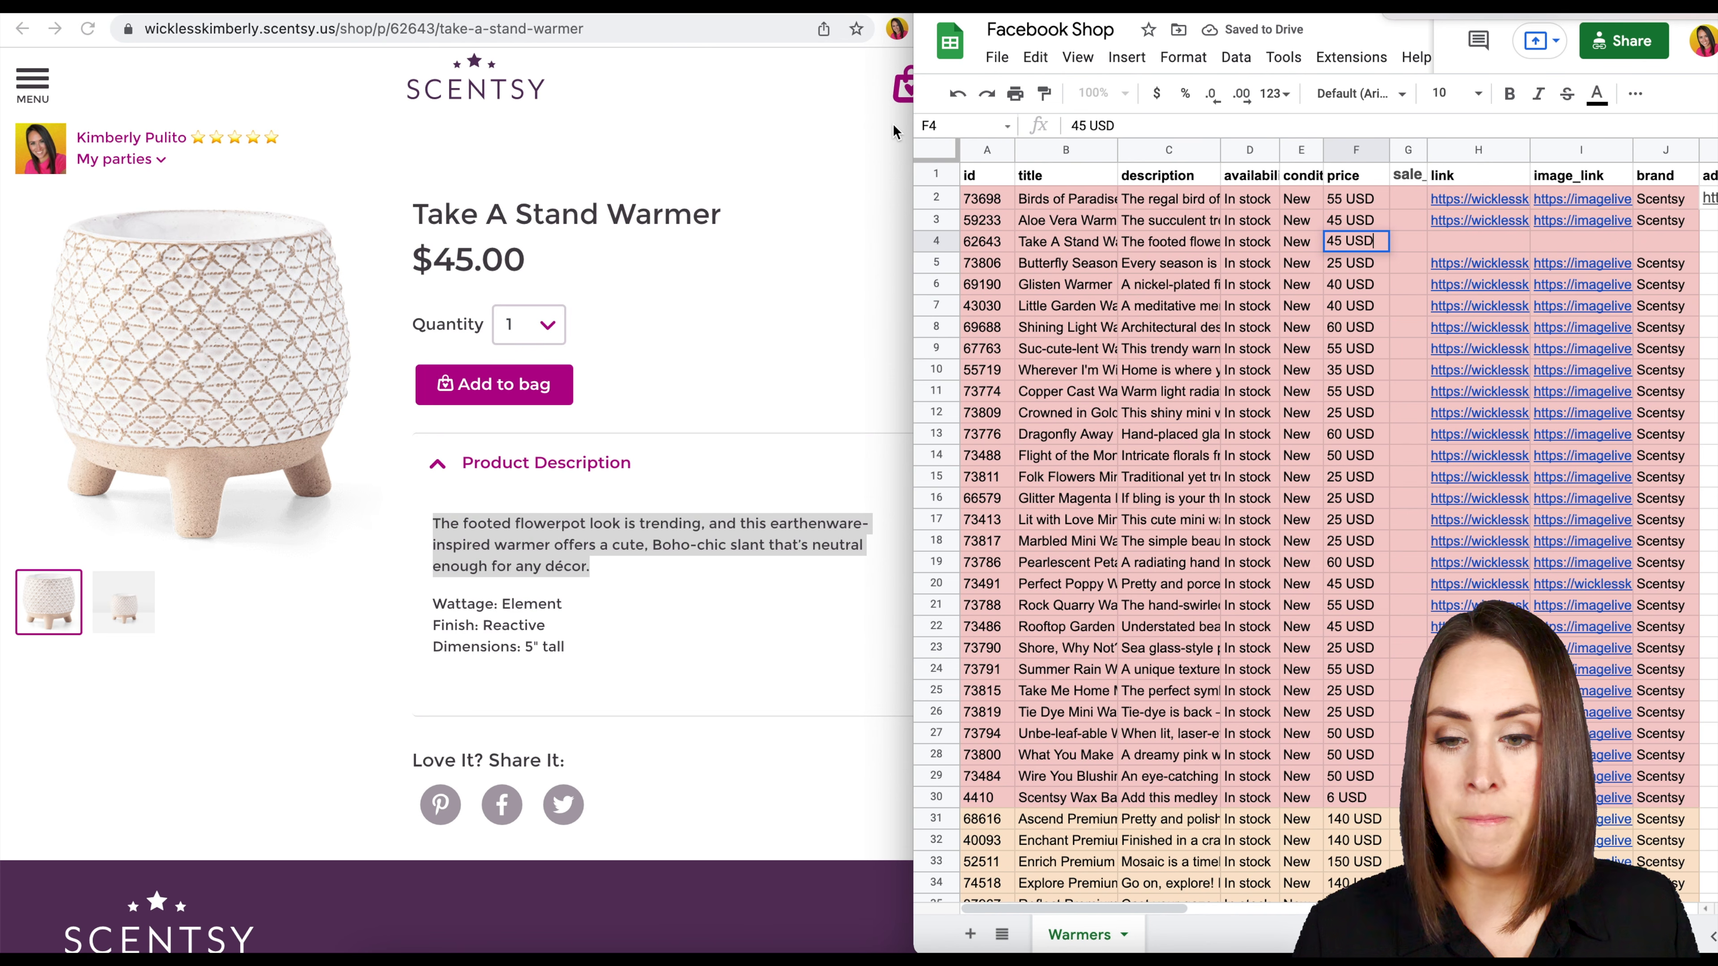
Copy the full Take A Stand Warmer product page URL into the new row's link cell, H4.
{"action": "left_click", "coordinate": [640, 29]}
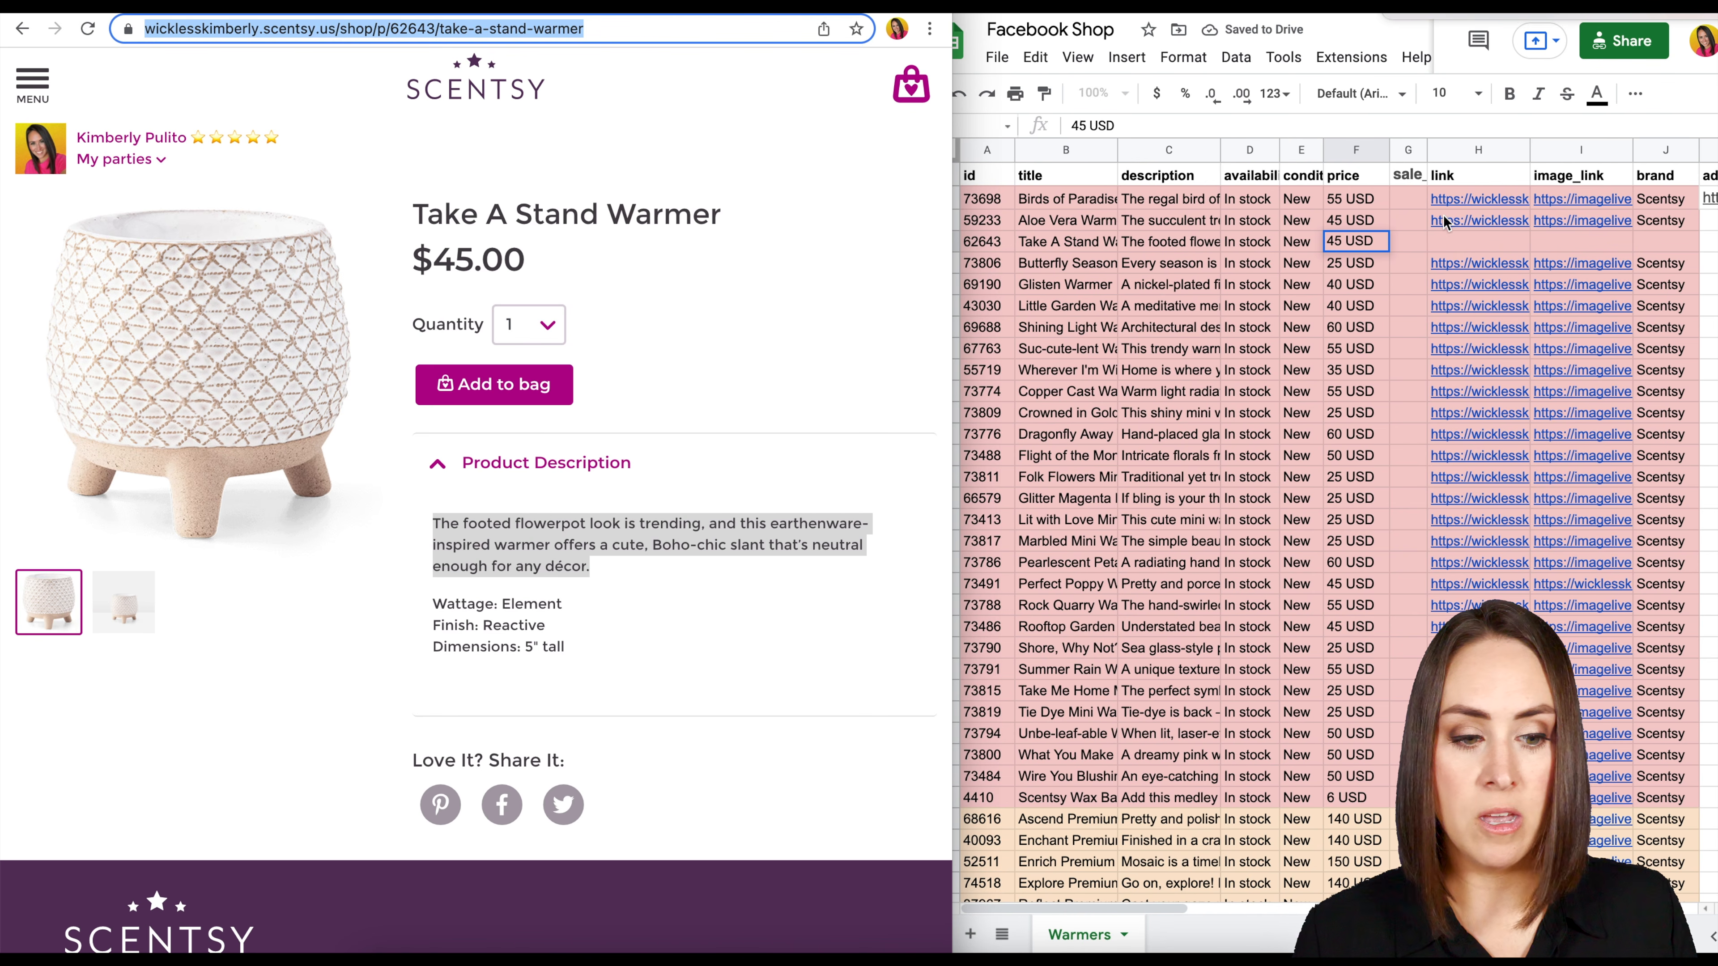
{"action": "key", "text": "ctrl+c"}
{"action": "left_click", "coordinate": [1481, 240]}
{"action": "key", "text": "ctrl+v"}
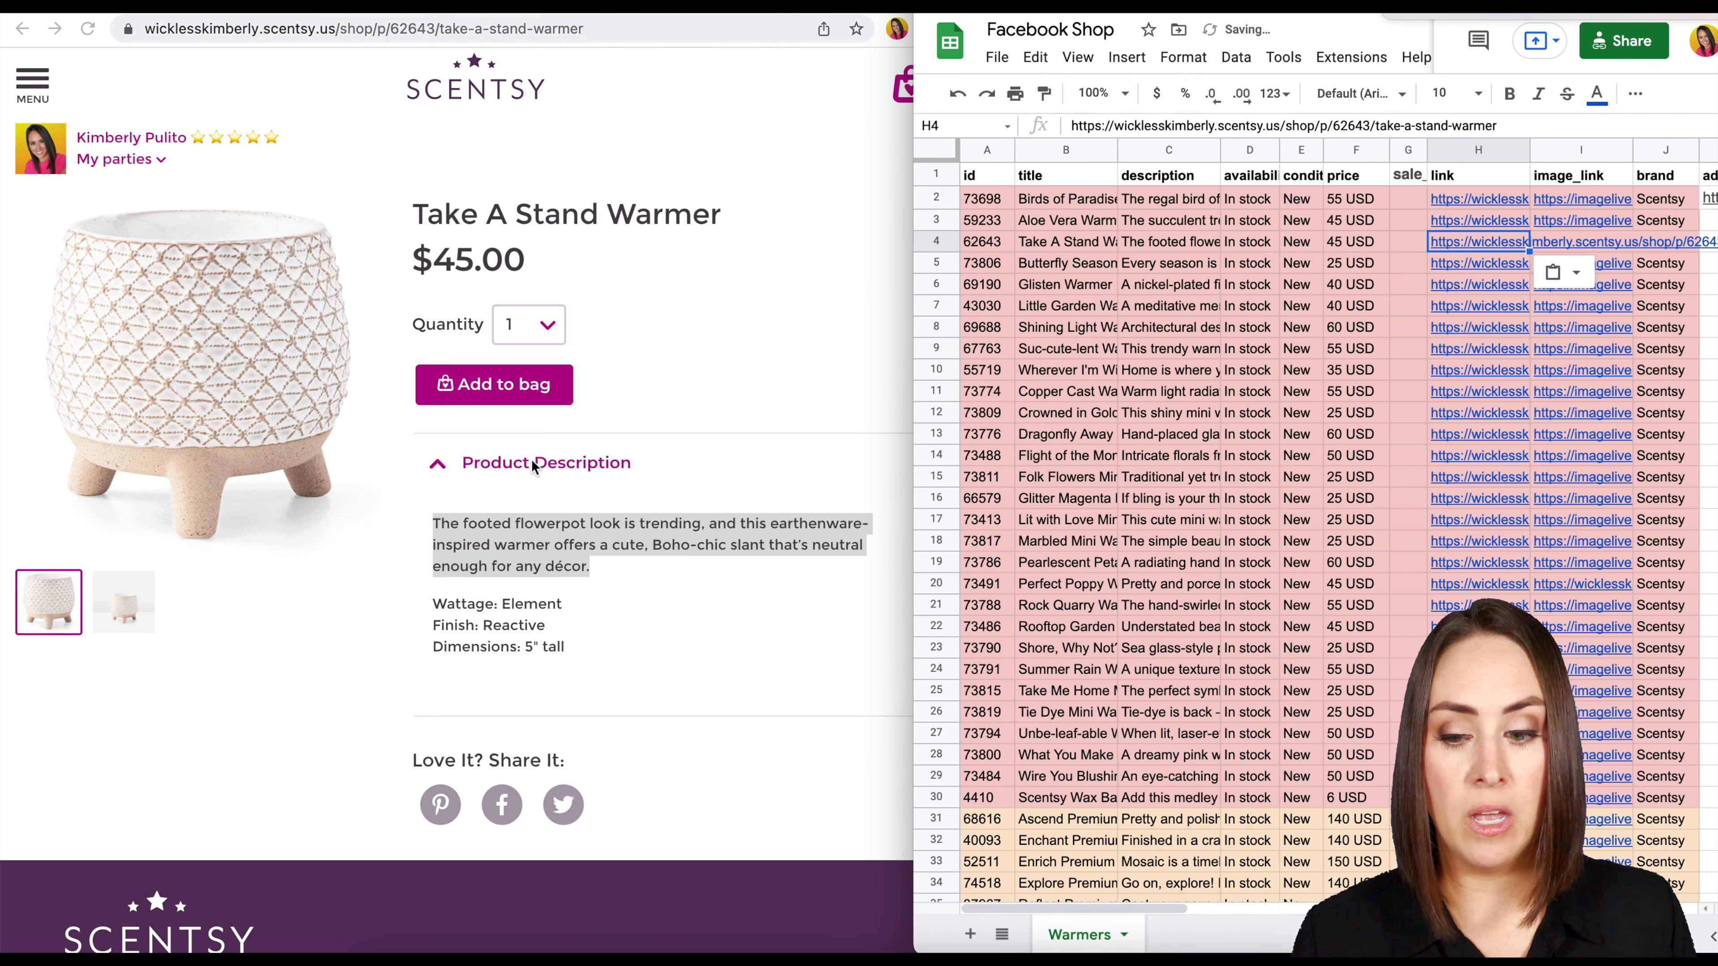
Copy the main product photo's image address into the new row's image_link cell, I4, and select brand cell J3.
{"action": "left_click", "coordinate": [202, 330]}
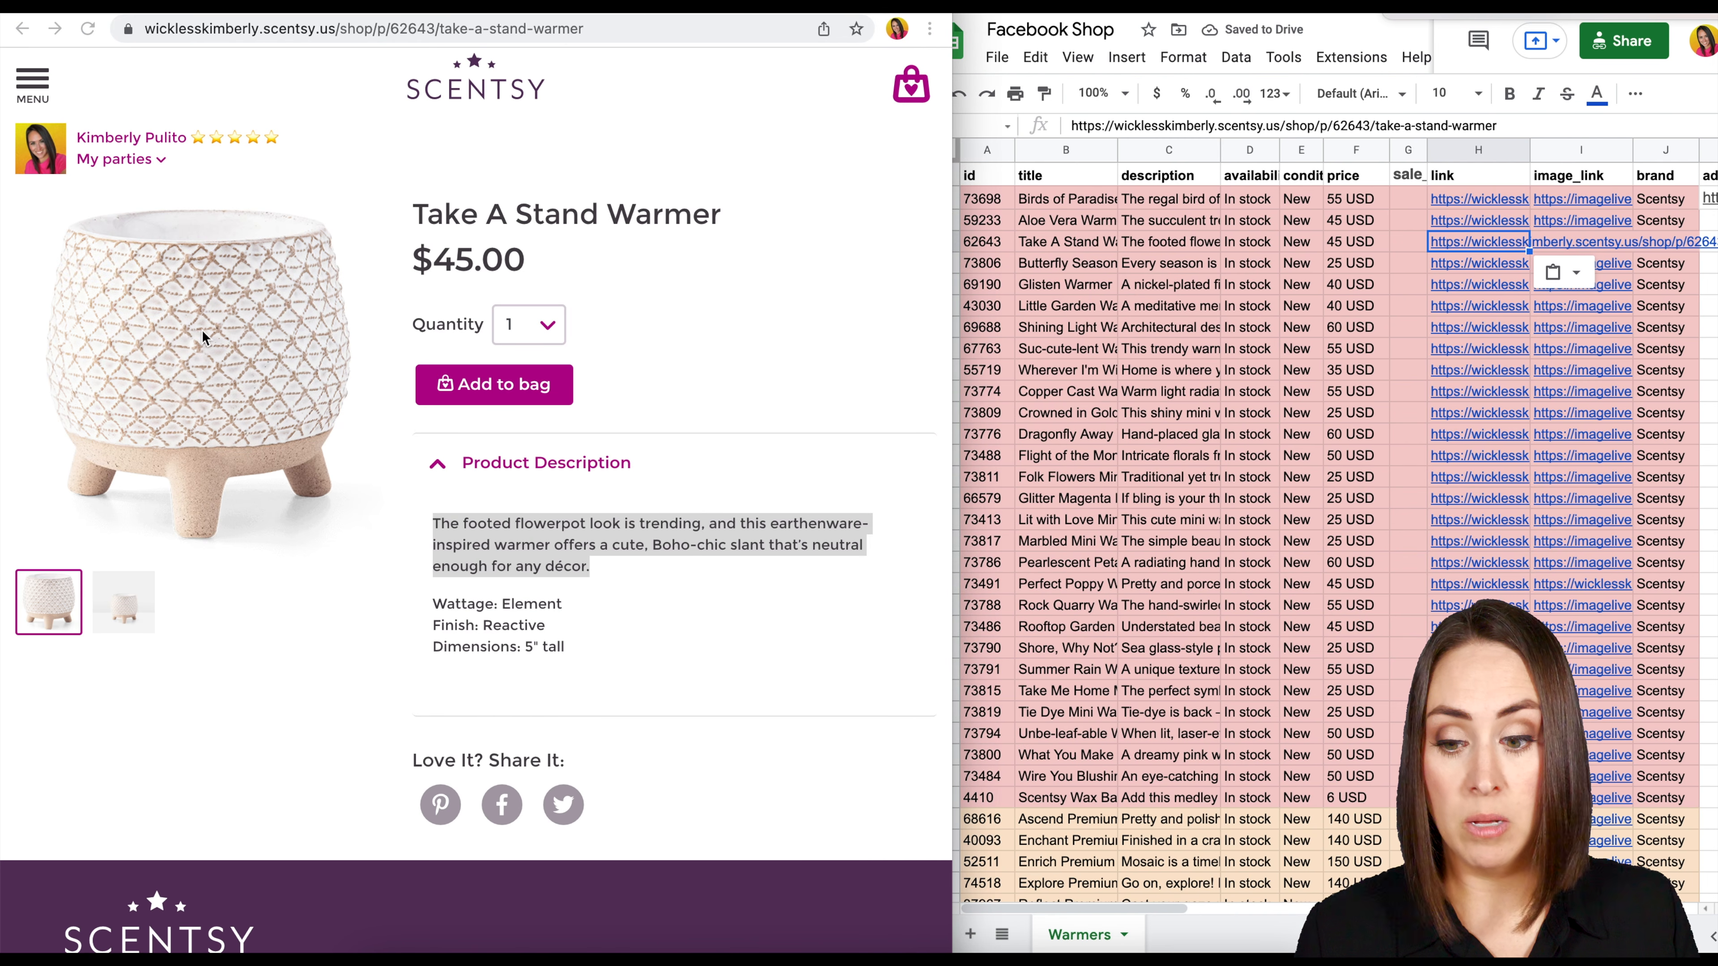
{"action": "right_click", "coordinate": [202, 336]}
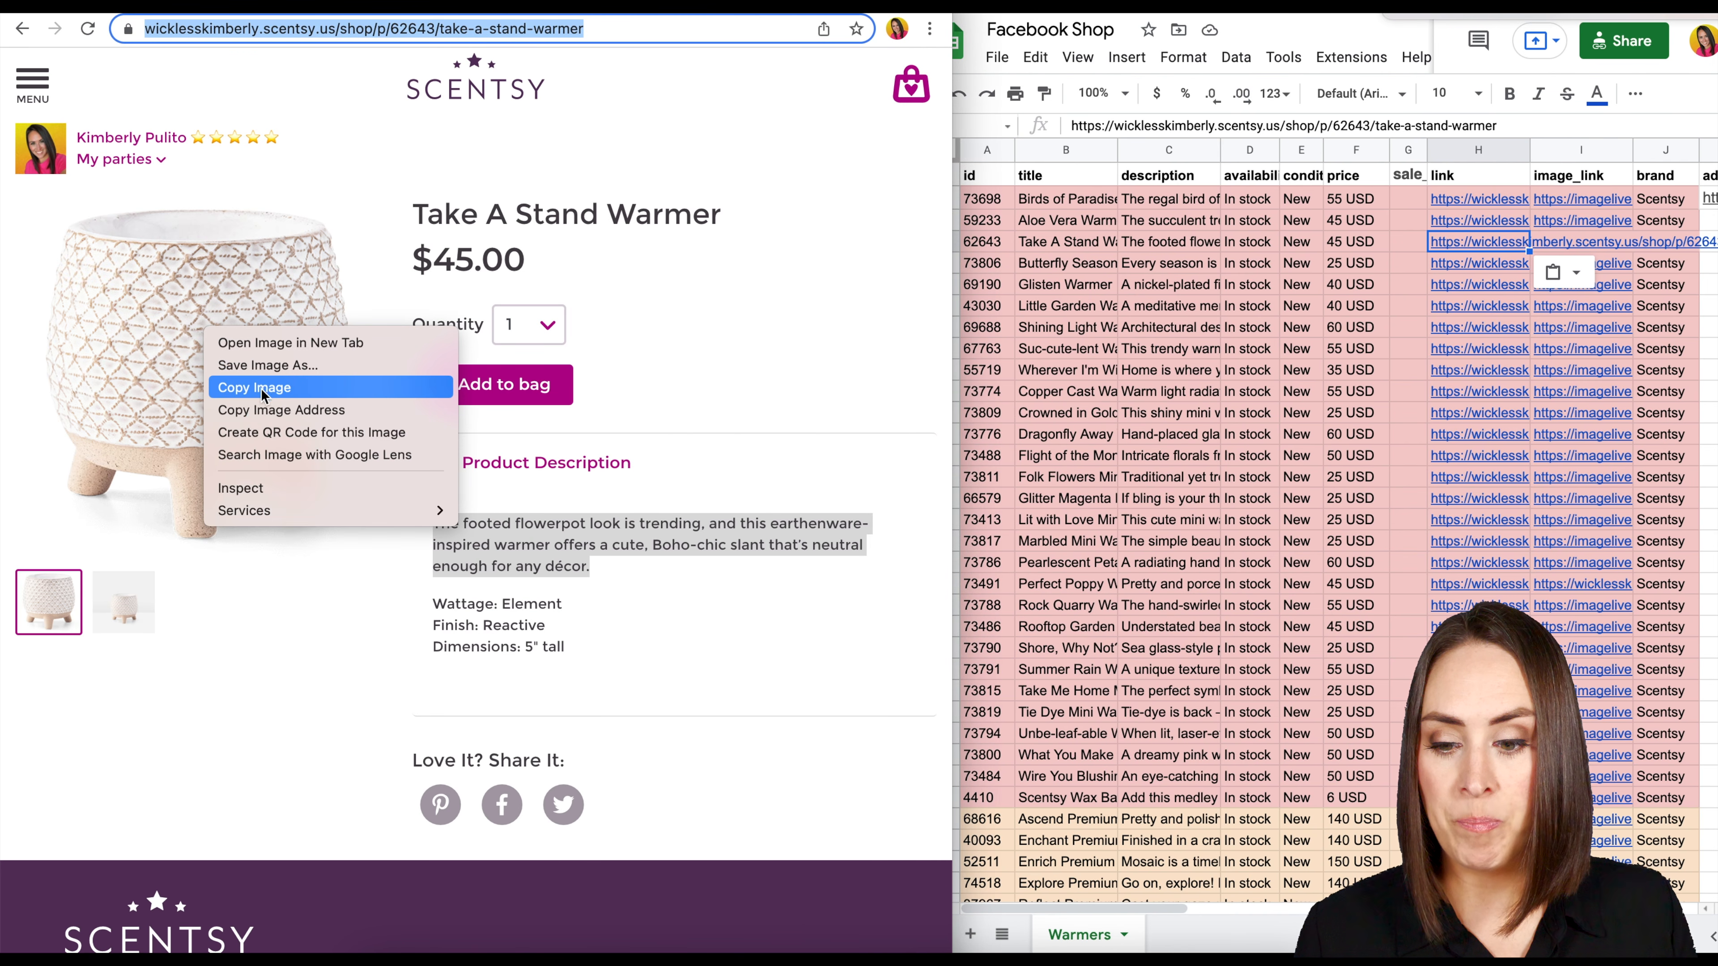
{"action": "left_click", "coordinate": [260, 408]}
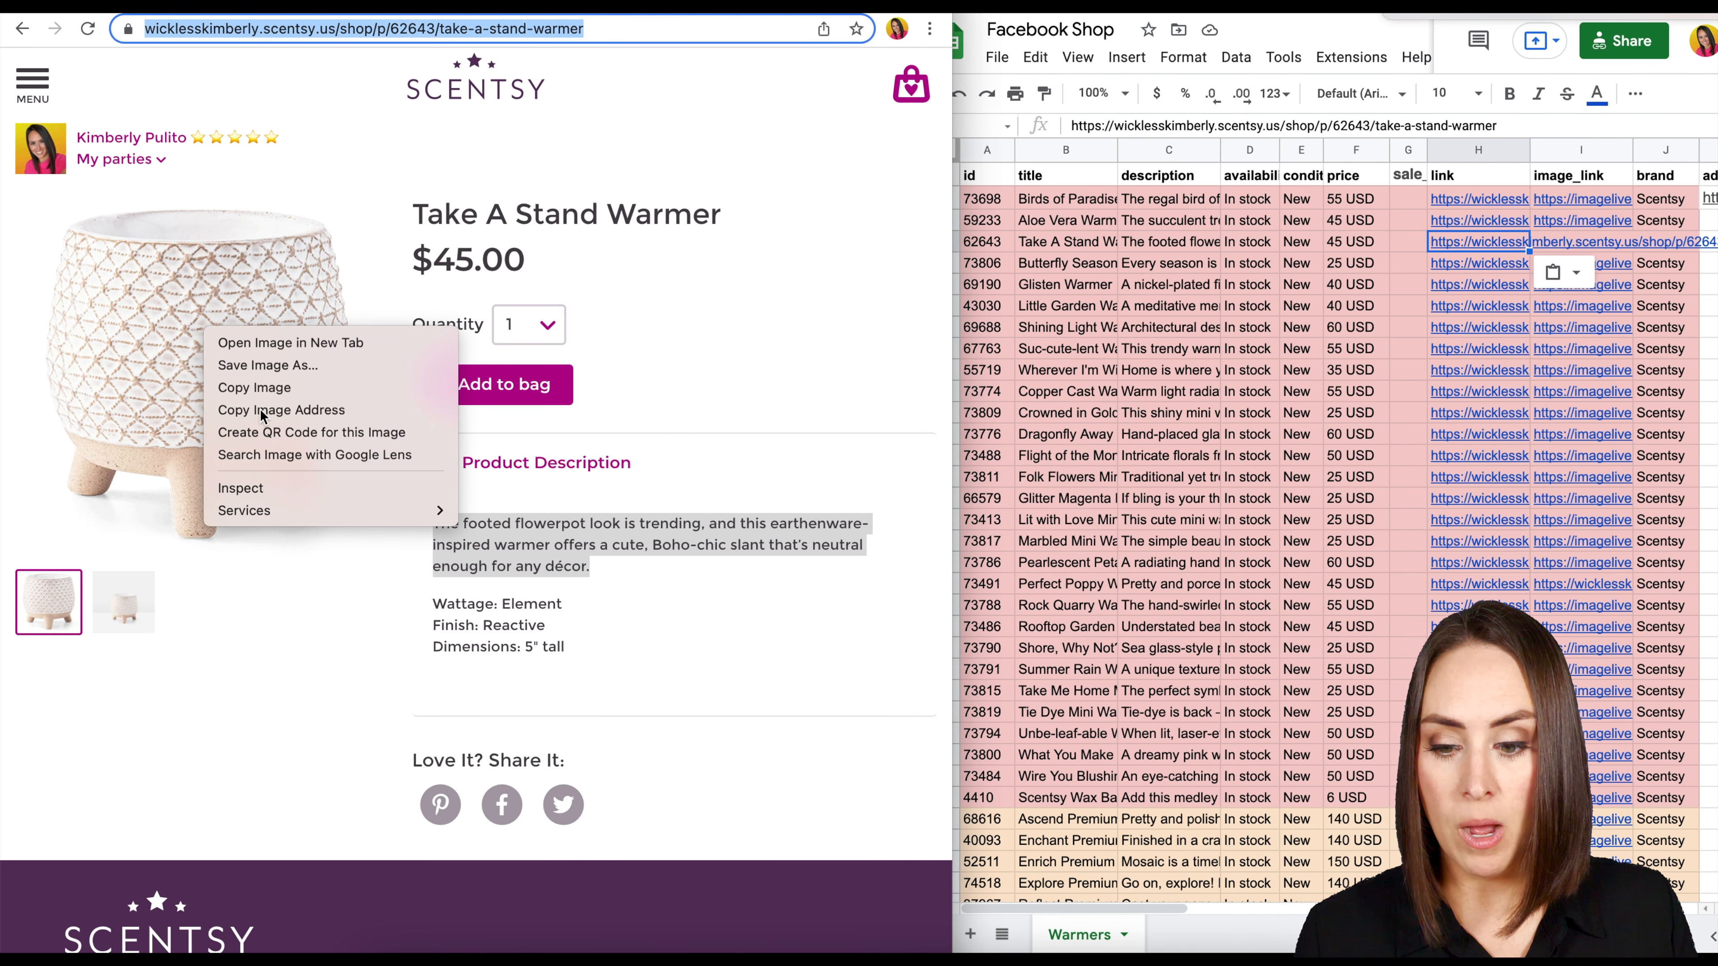
{"action": "left_click", "coordinate": [1701, 318]}
{"action": "left_click", "coordinate": [1603, 243]}
{"action": "key", "text": "ctrl+v"}
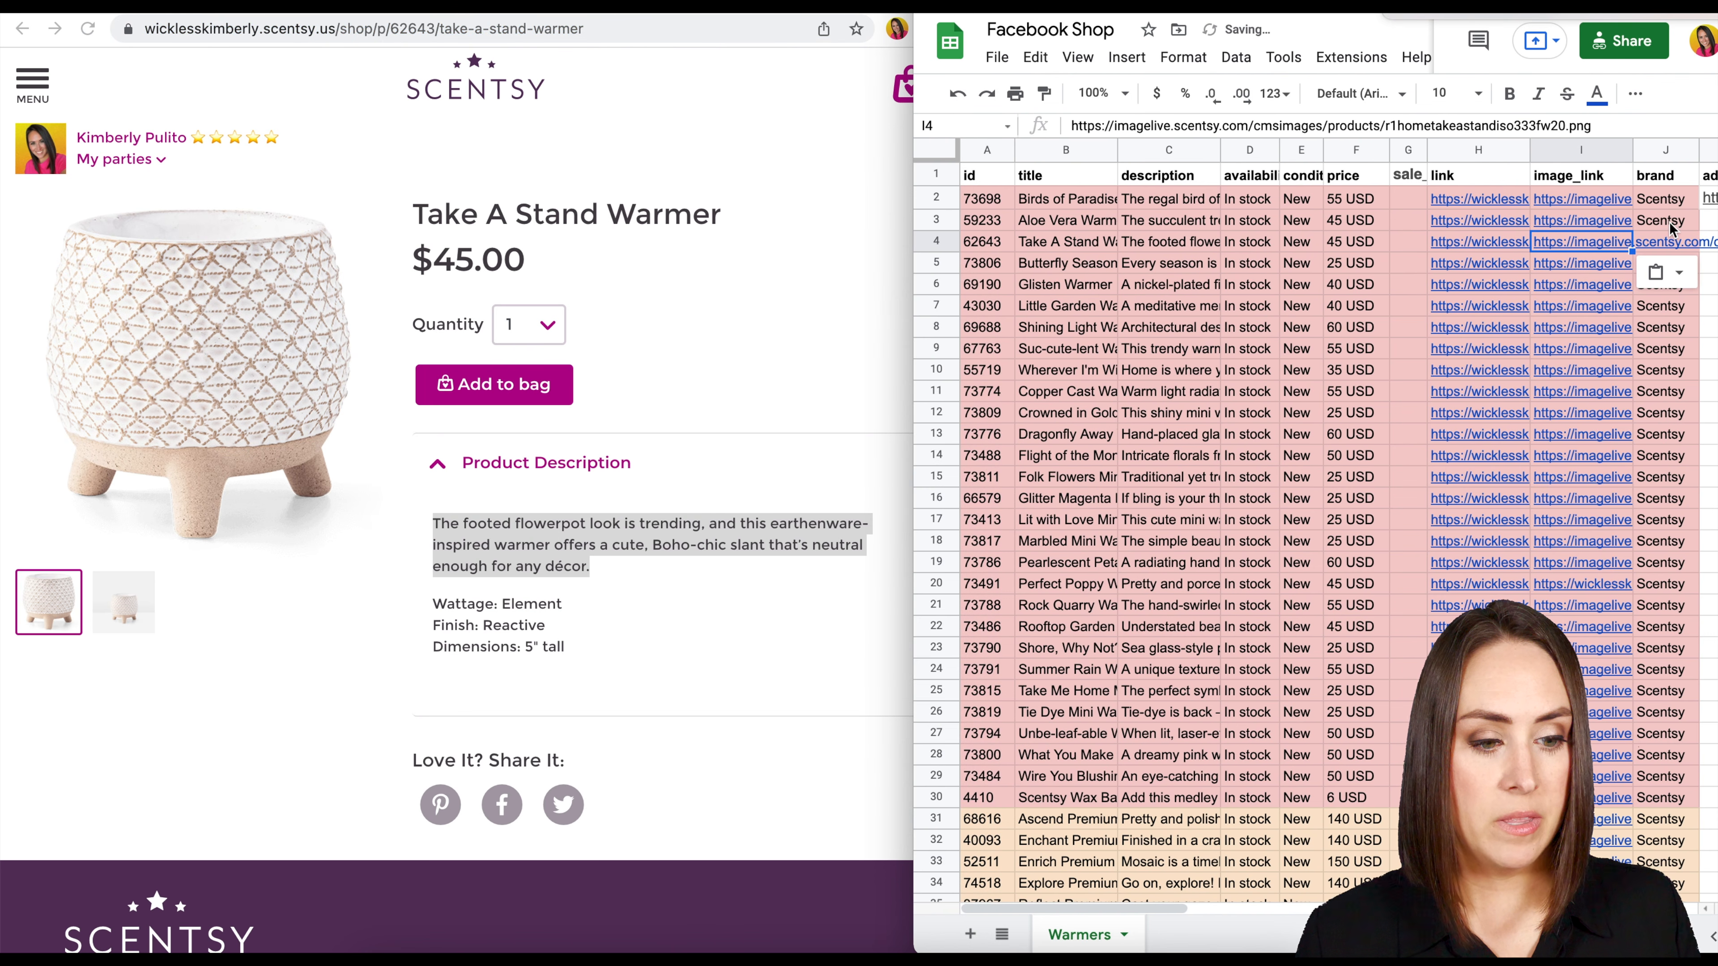
{"action": "left_click", "coordinate": [1668, 222]}
Switch to the product data feed in Meta Commerce Manager with a widened window and review its upload sessions.
{"action": "left_click_drag", "start_coordinate": [914, 290], "coordinate": [321, 293]}
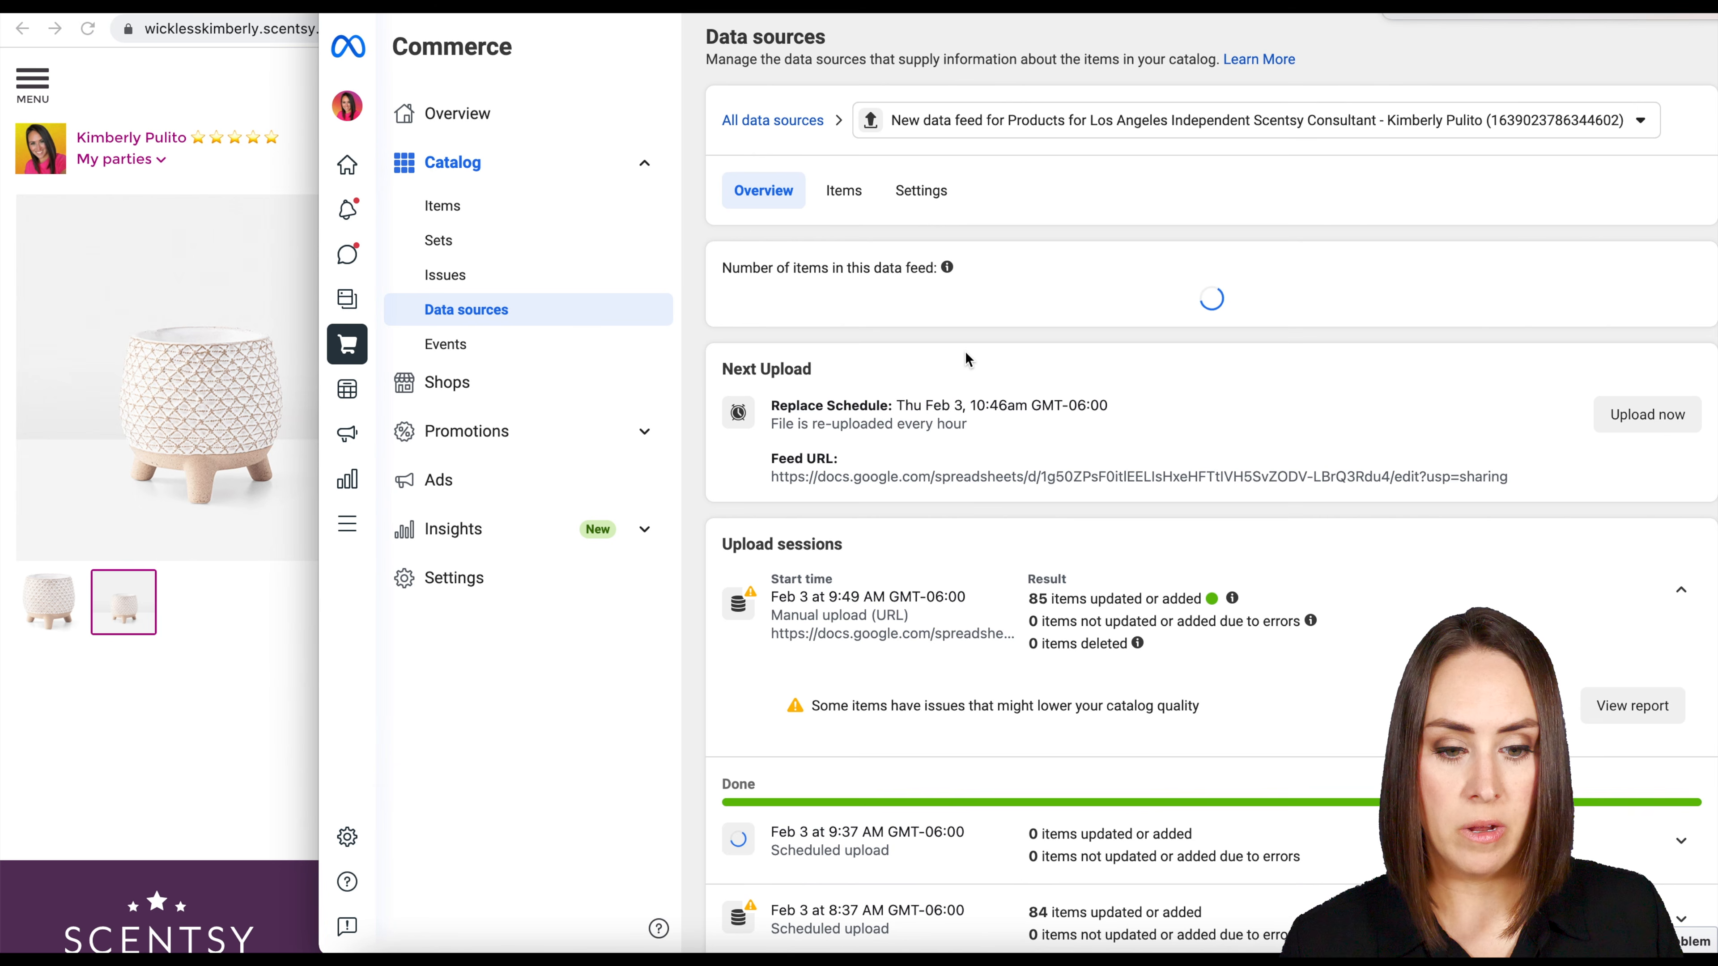
{"action": "scroll", "coordinate": [1623, 737], "scroll_direction": "down", "scroll_amount": 3}
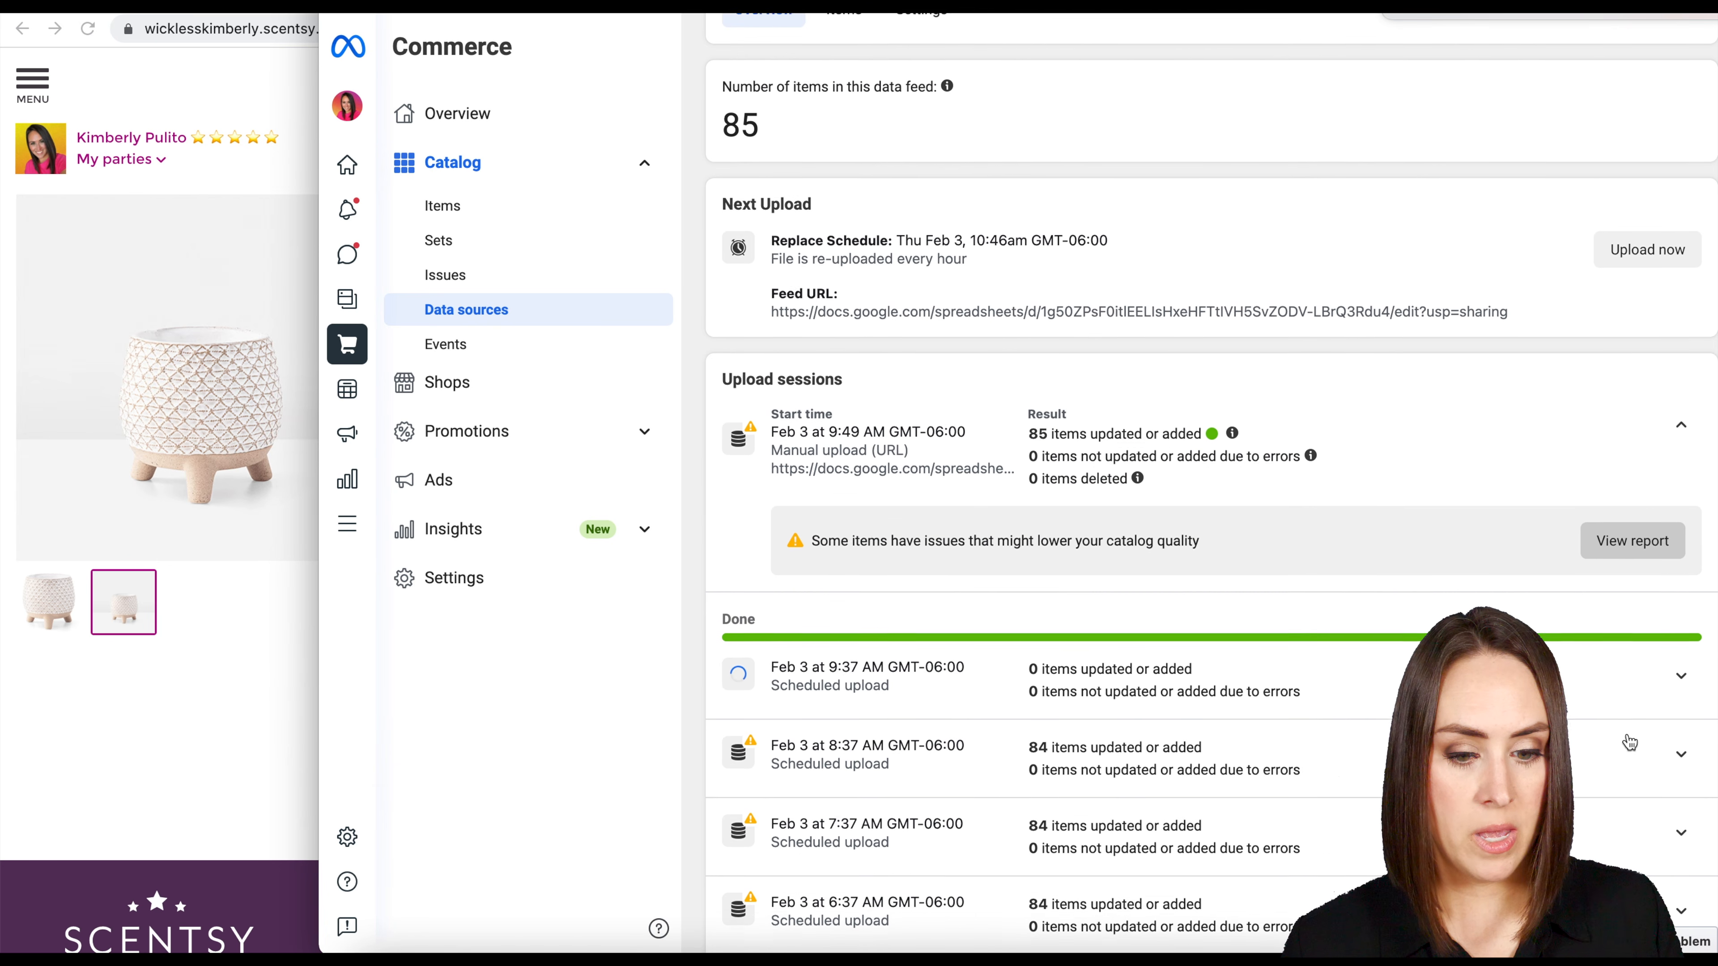
{"action": "scroll", "coordinate": [1629, 742], "scroll_direction": "up", "scroll_amount": 3}
Show the data feed's items, search them for "stand" and open the Take A Stand Warmer item.
{"action": "left_click", "coordinate": [843, 190]}
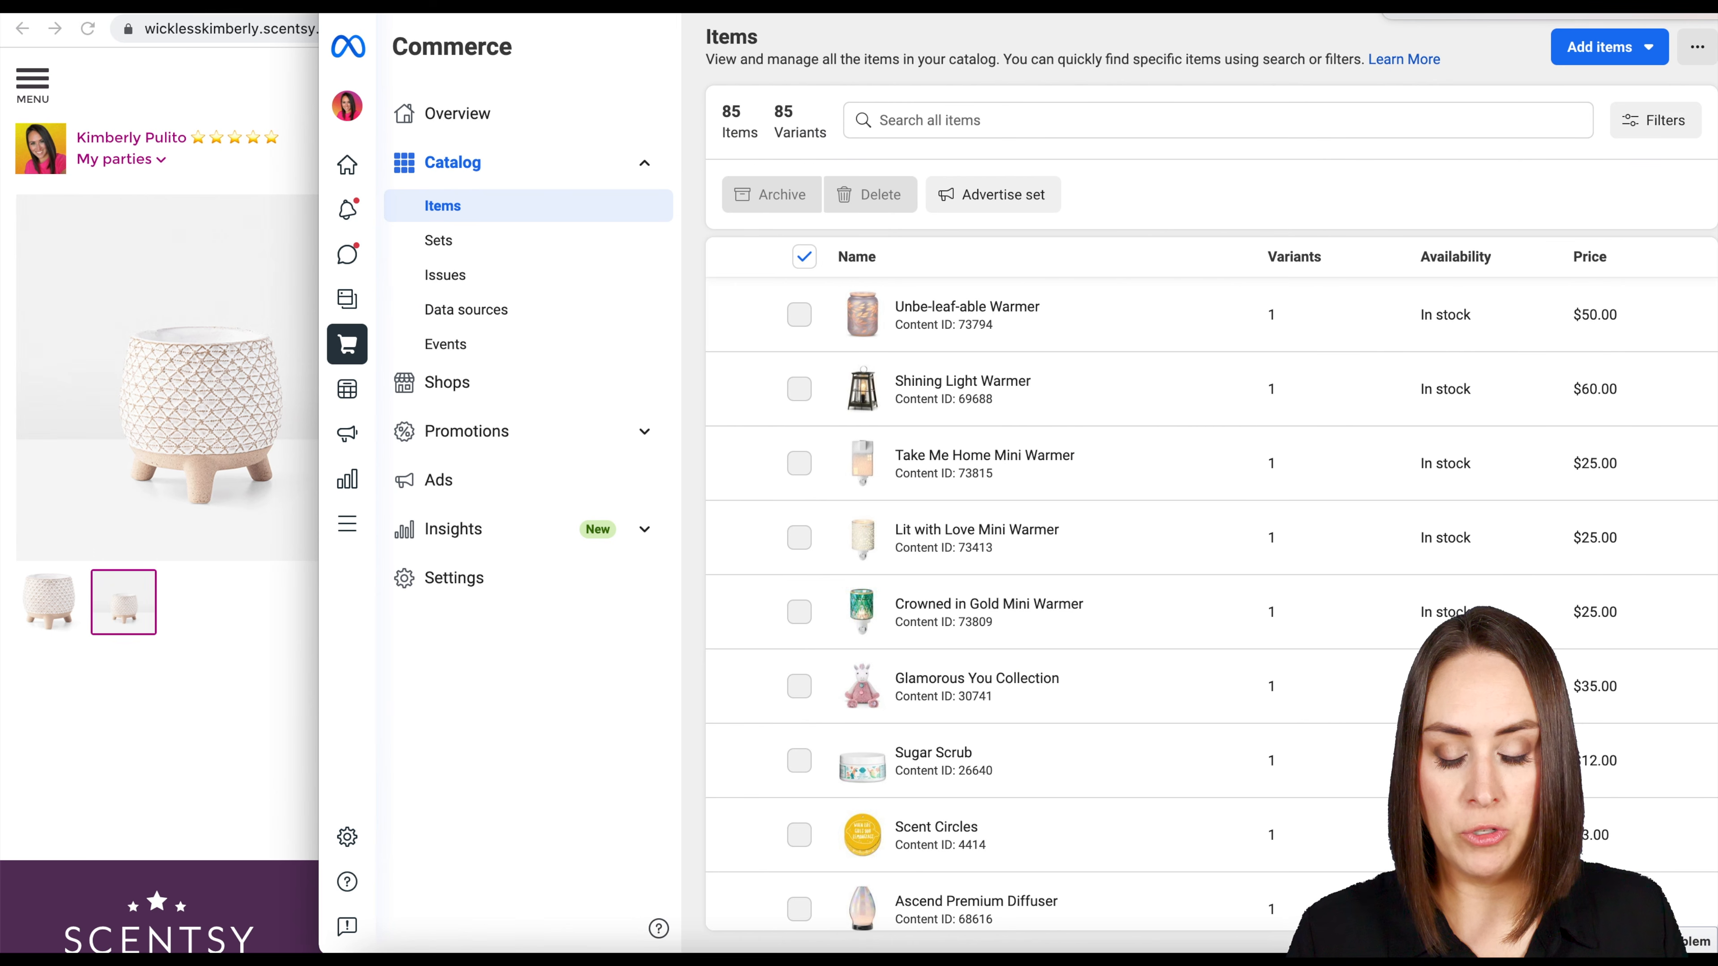
{"action": "left_click", "coordinate": [909, 120]}
{"action": "type", "text": "stand"}
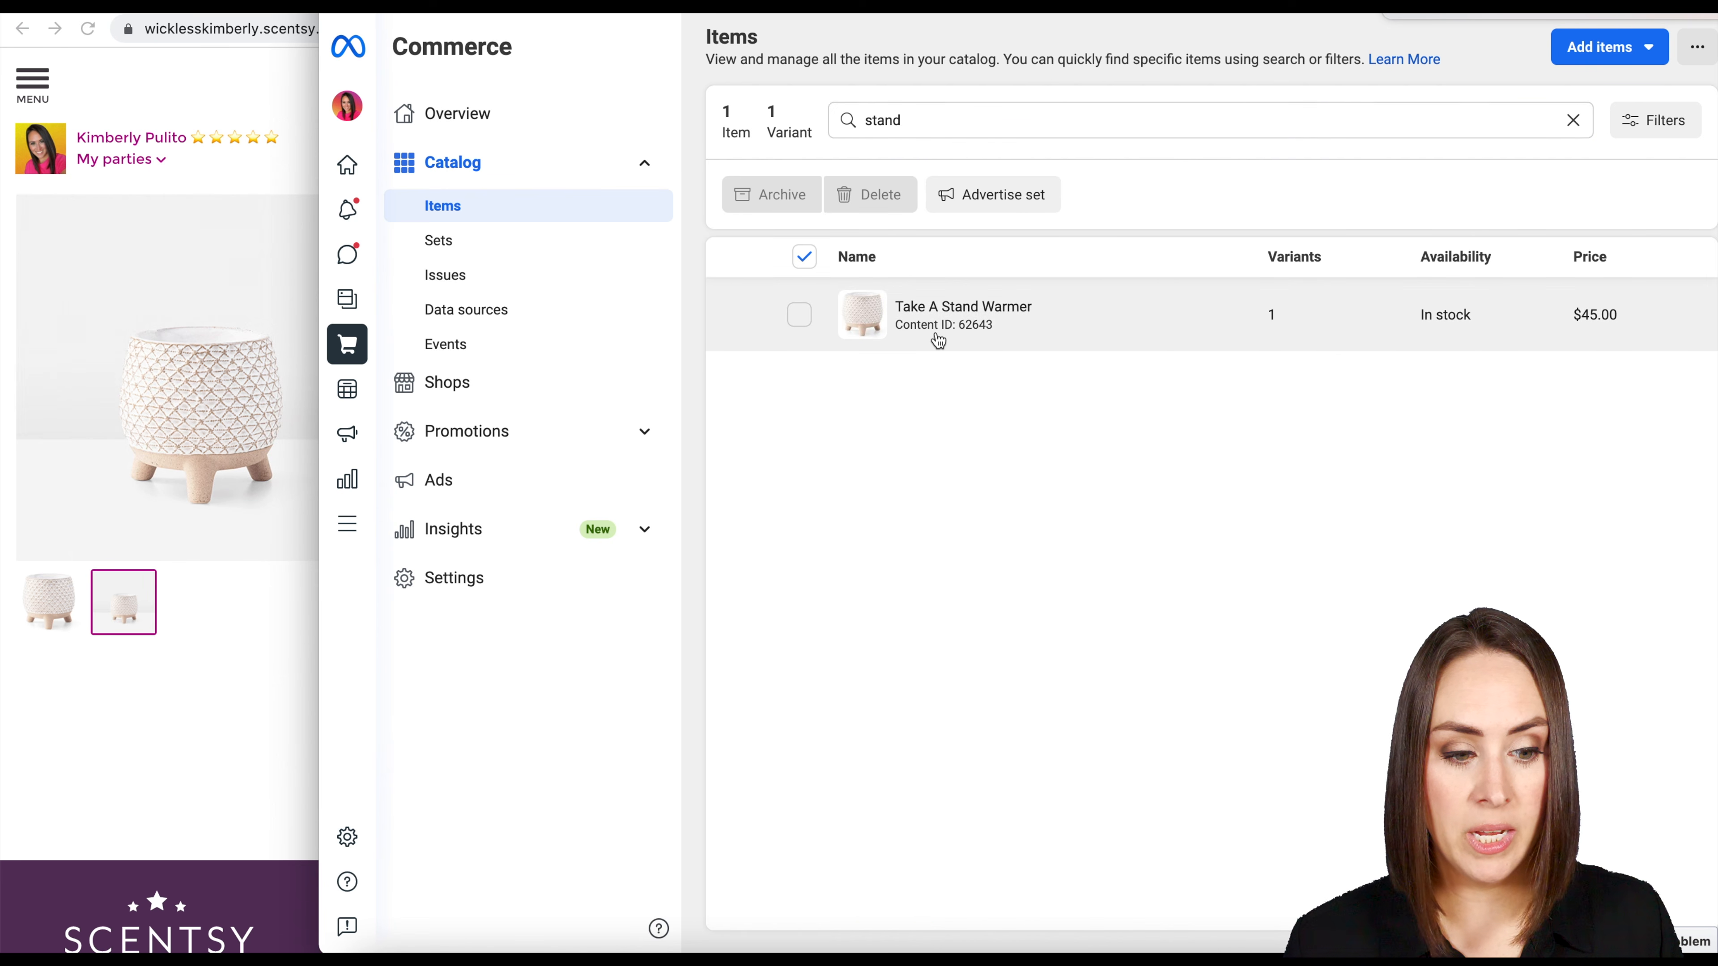
{"action": "left_click", "coordinate": [938, 340]}
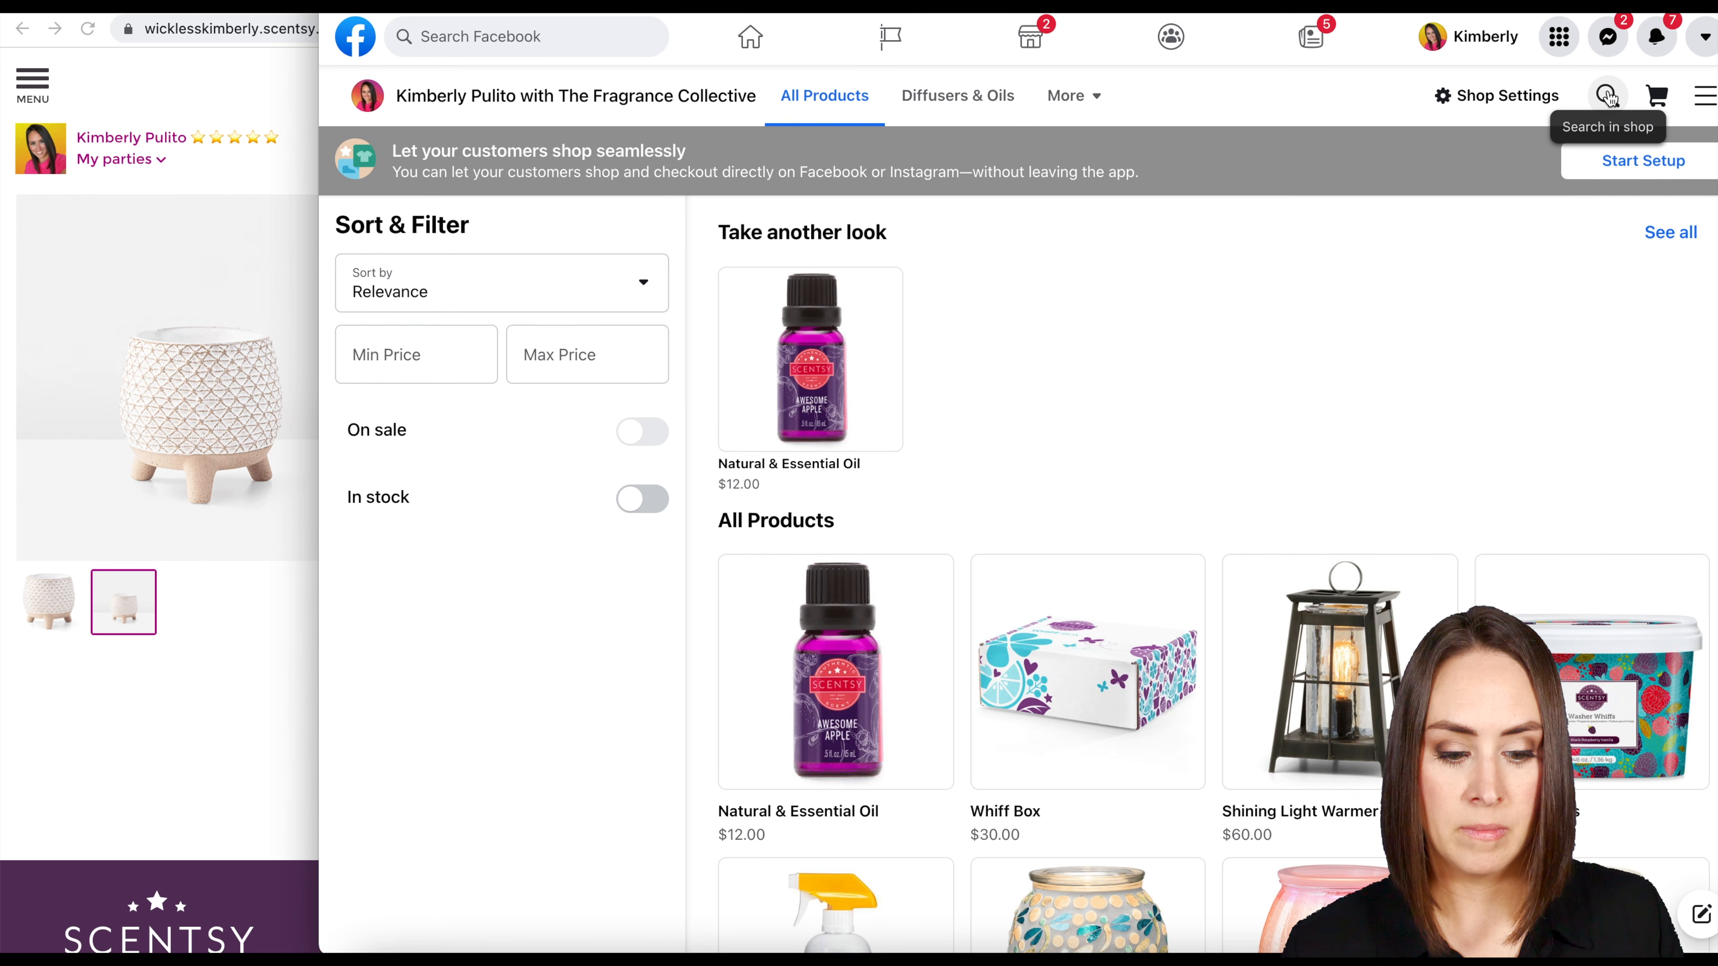
Search the Facebook Shop storefront for "stand".
{"action": "left_click", "coordinate": [1608, 95]}
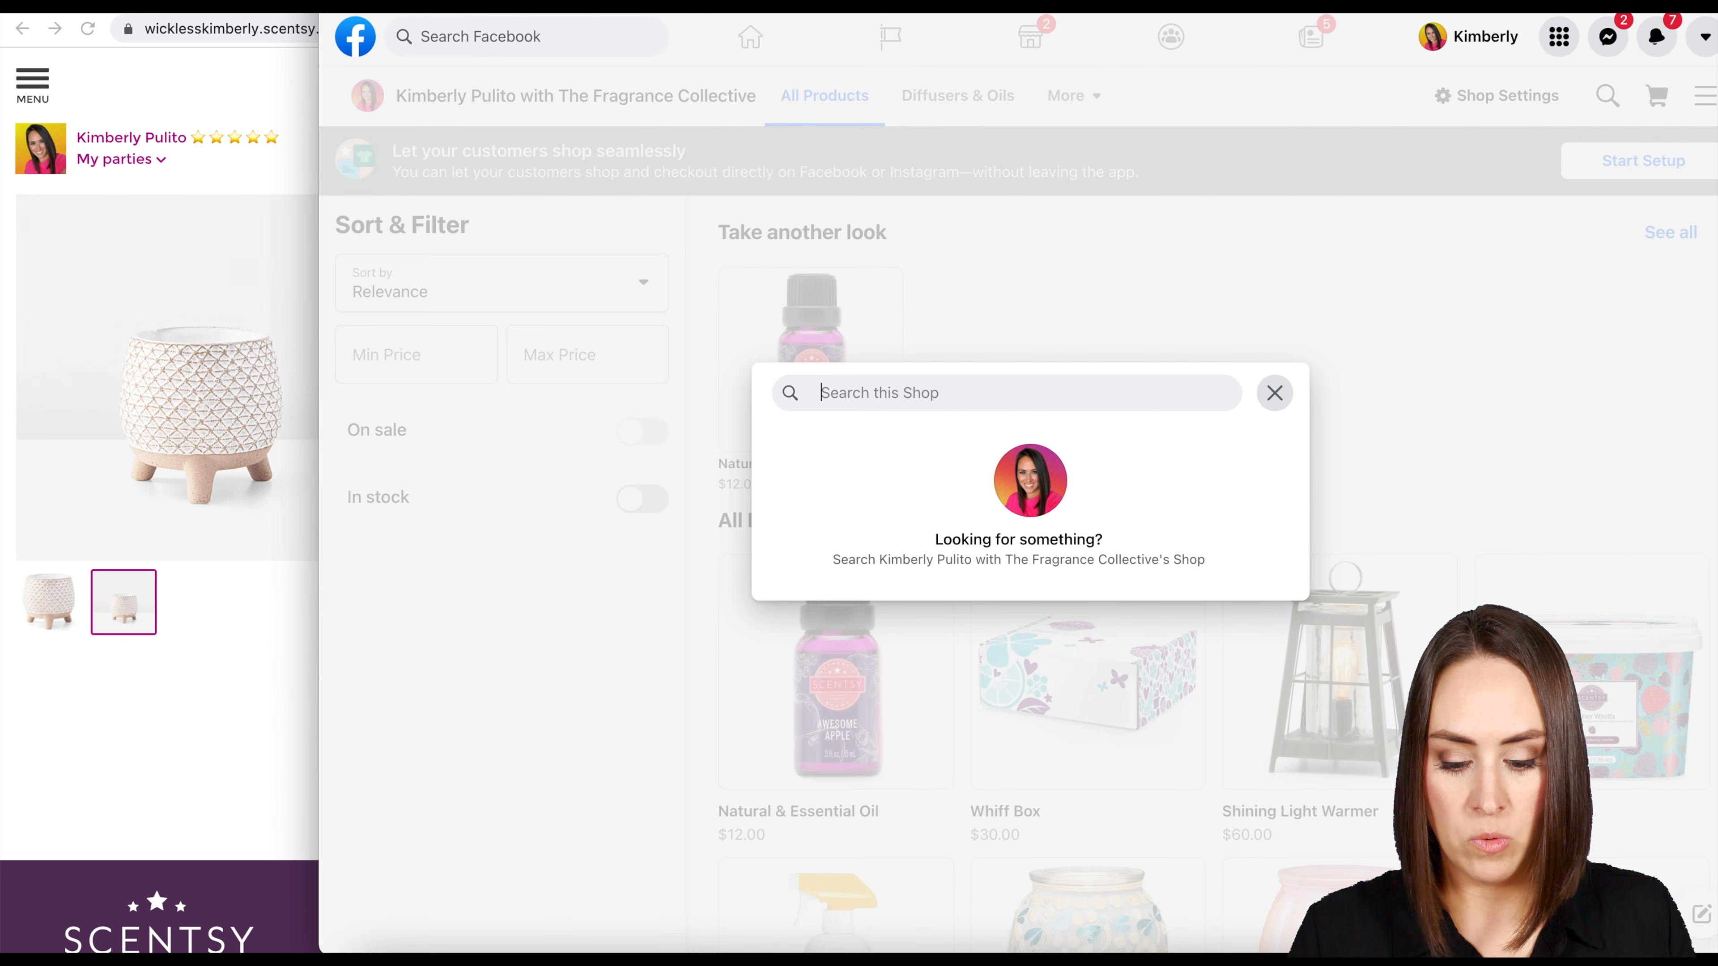
{"action": "type", "text": "stadnd"}
{"action": "key", "text": "Return"}
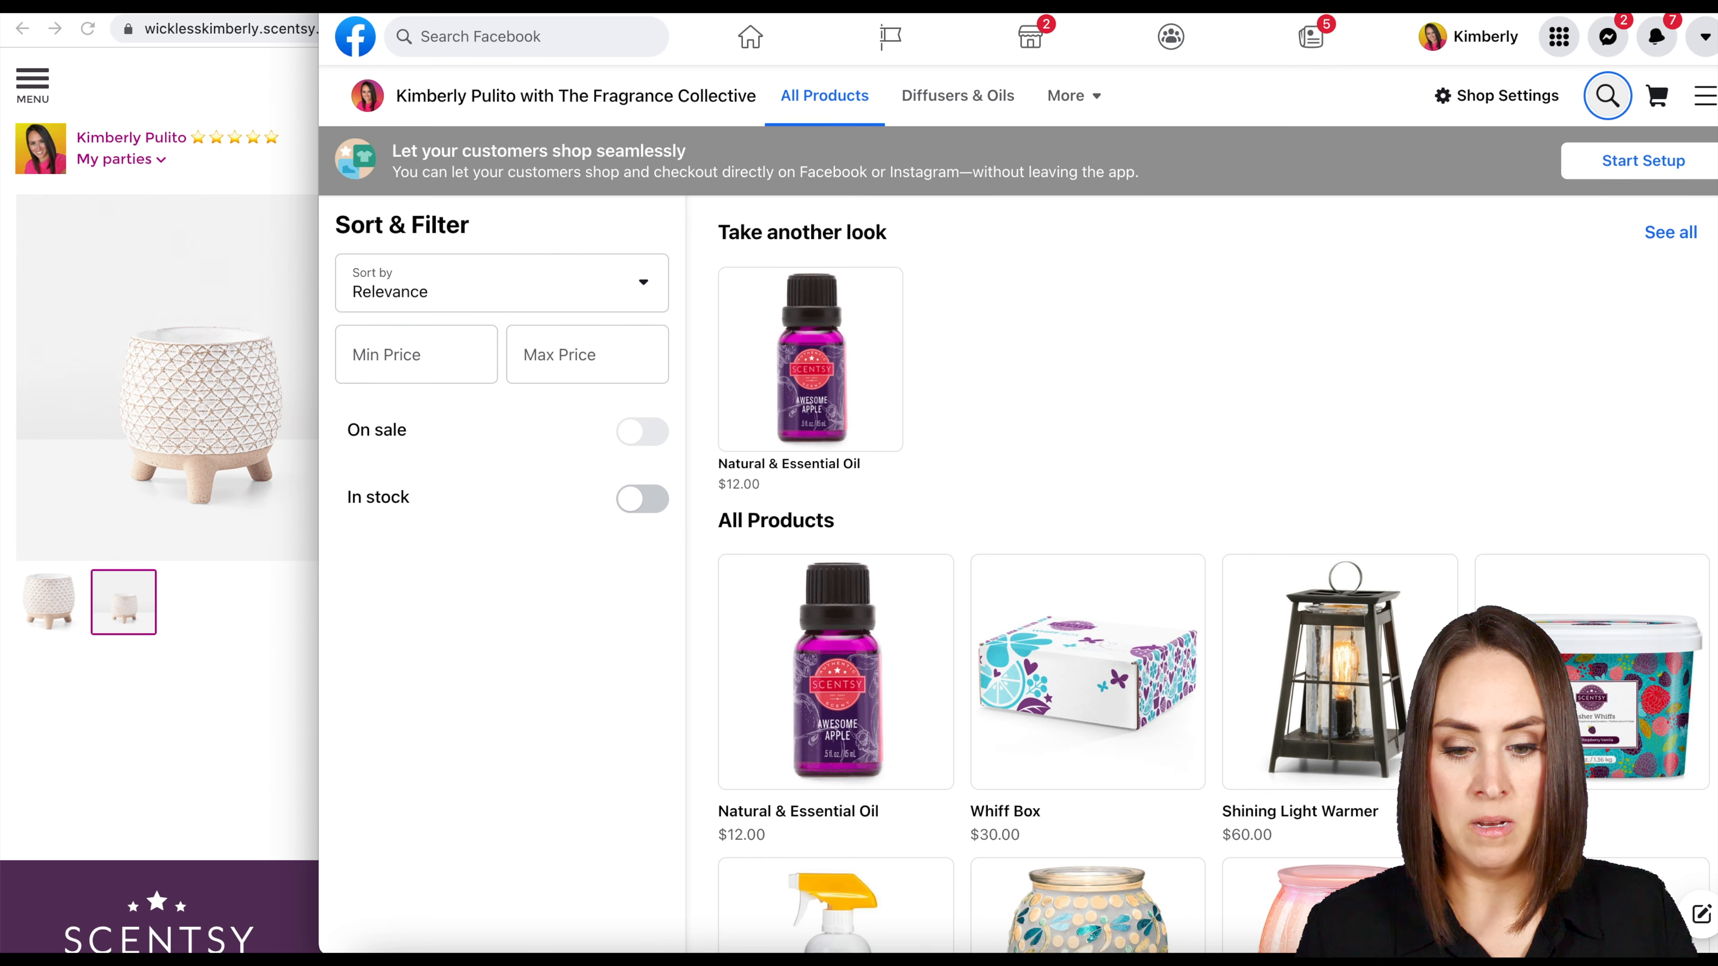